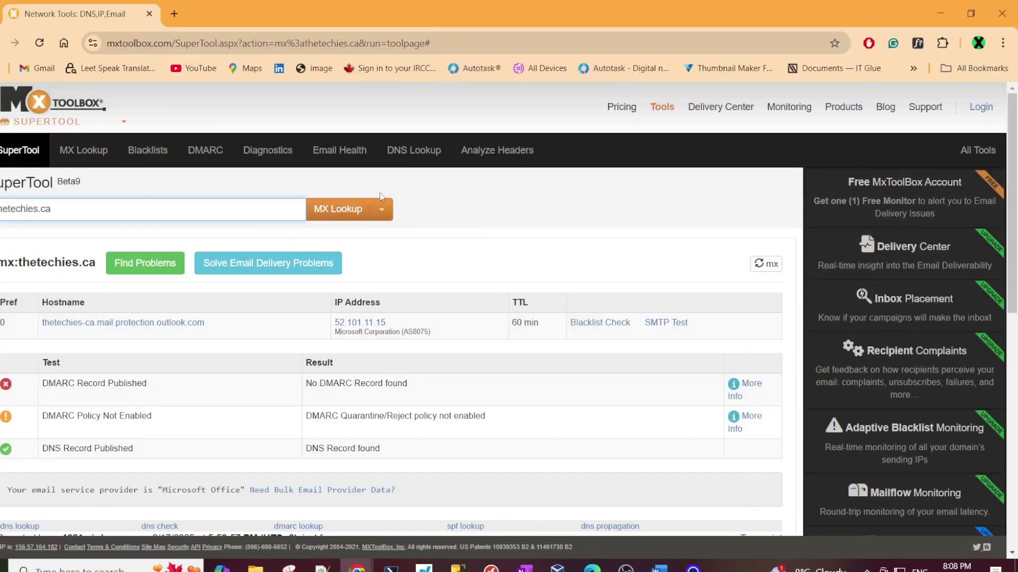
- Open a new browser tab and load mxtoolbox.com
left_click(174, 14)
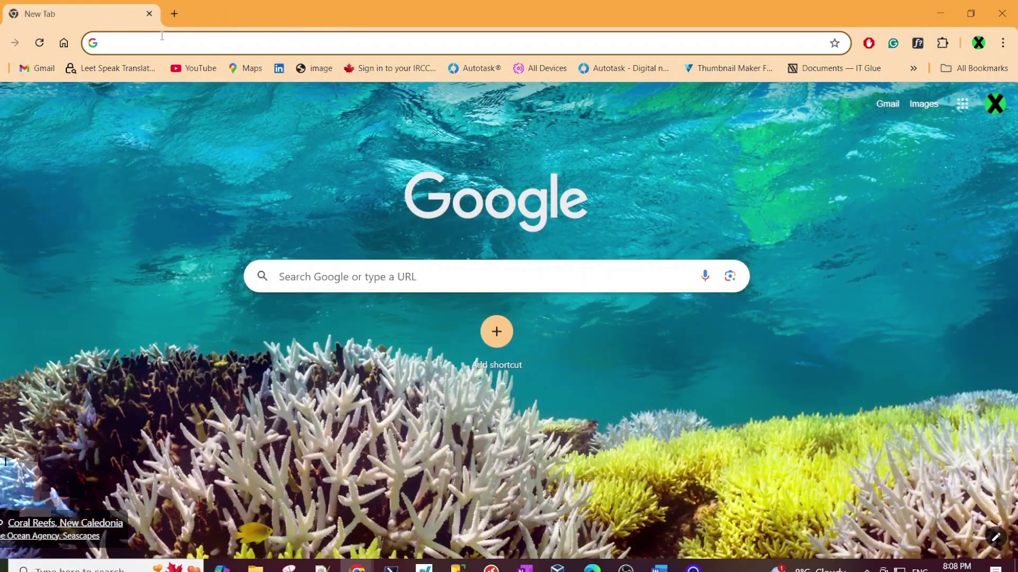
type("mxtoolbox.com")
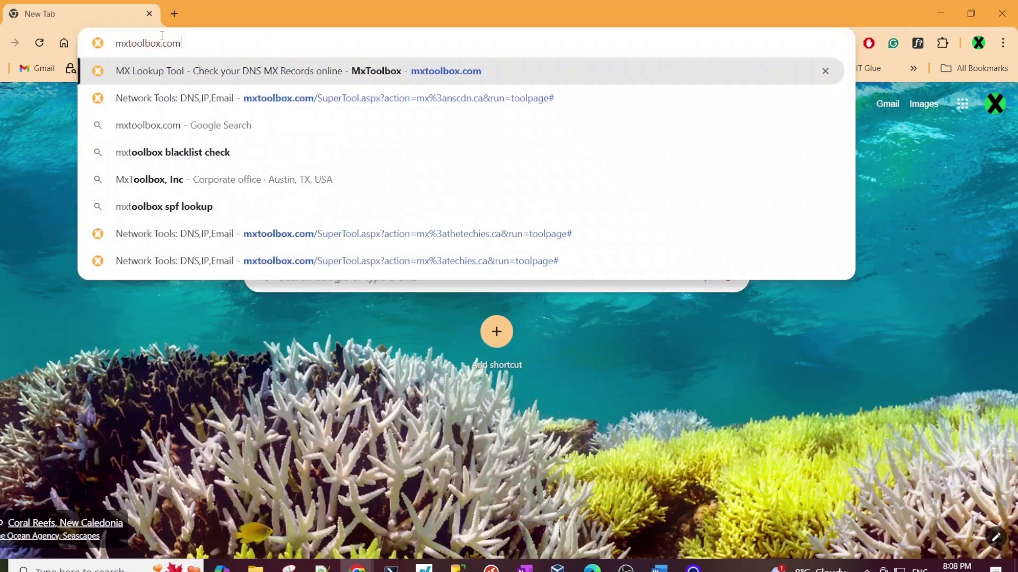
key("Return")
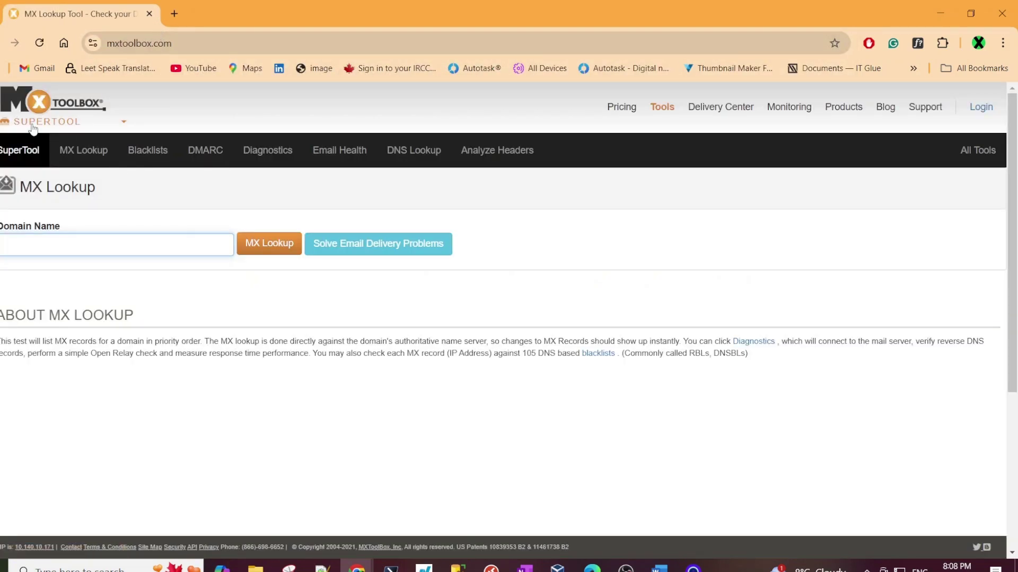
- Clear the Domain Name box on the MX Lookup page and dismiss its past-entry suggestions
left_click(636, 242)
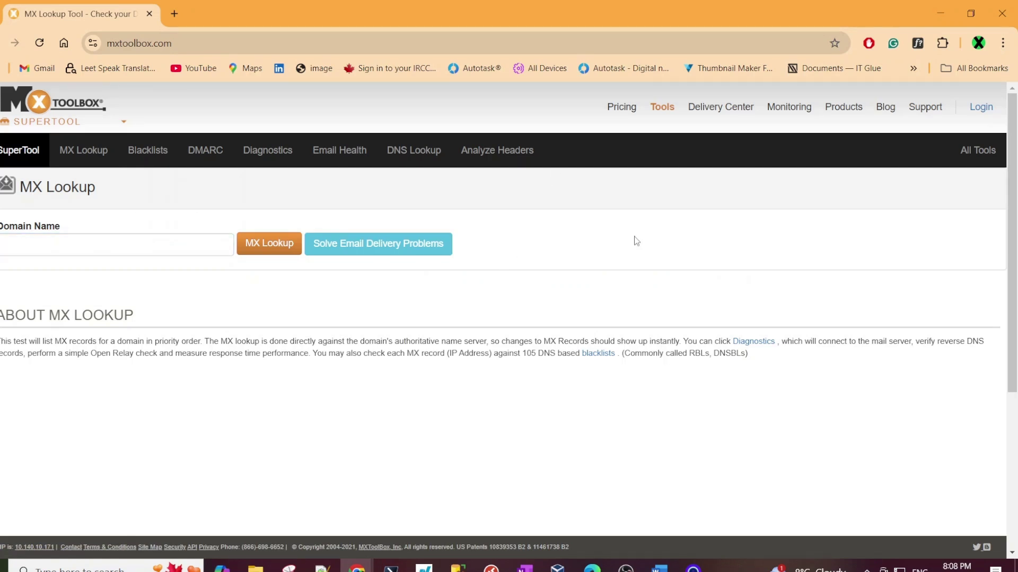
left_click(63, 238)
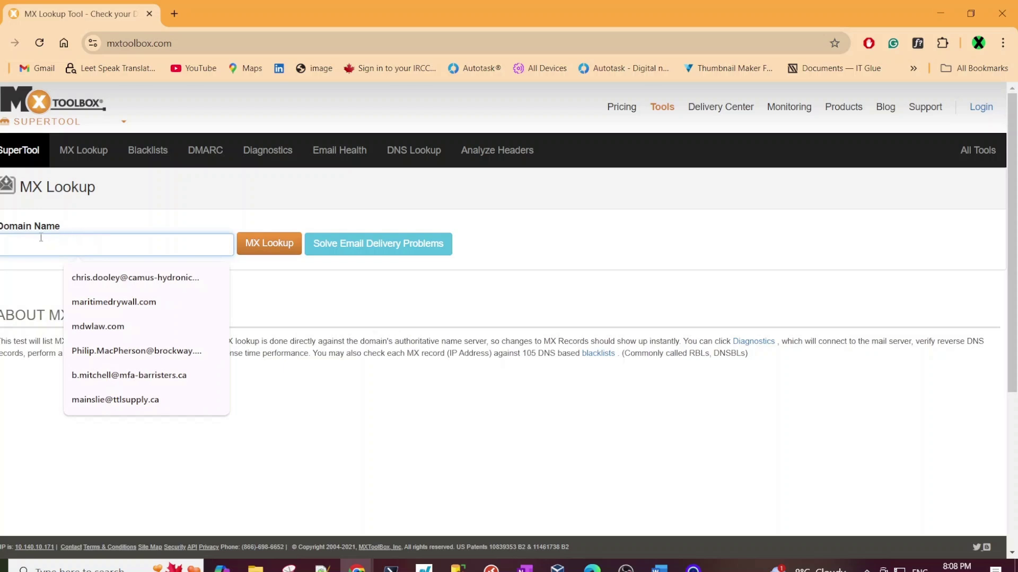
left_click_drag(60, 228, 1, 228)
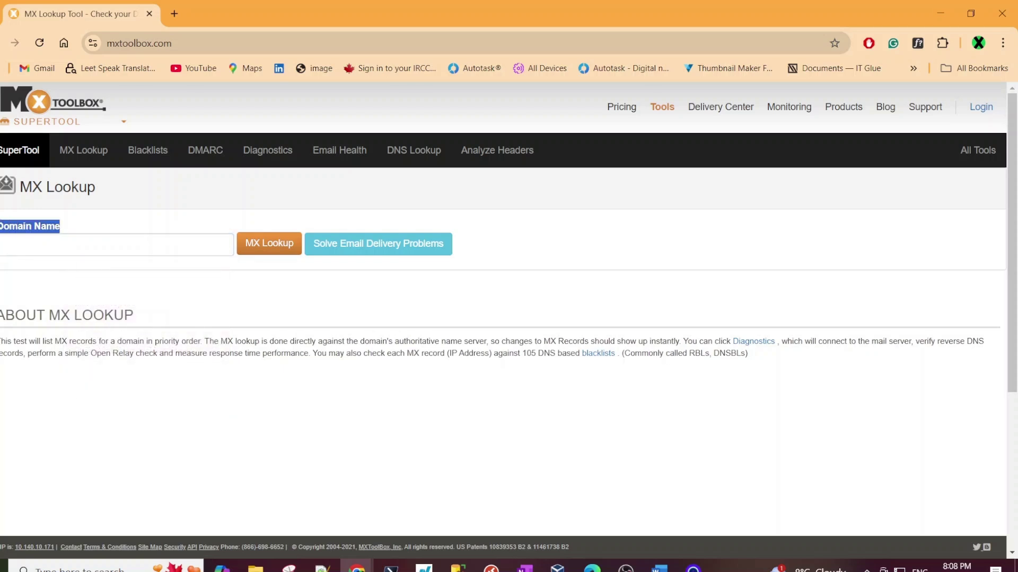
left_click(79, 227)
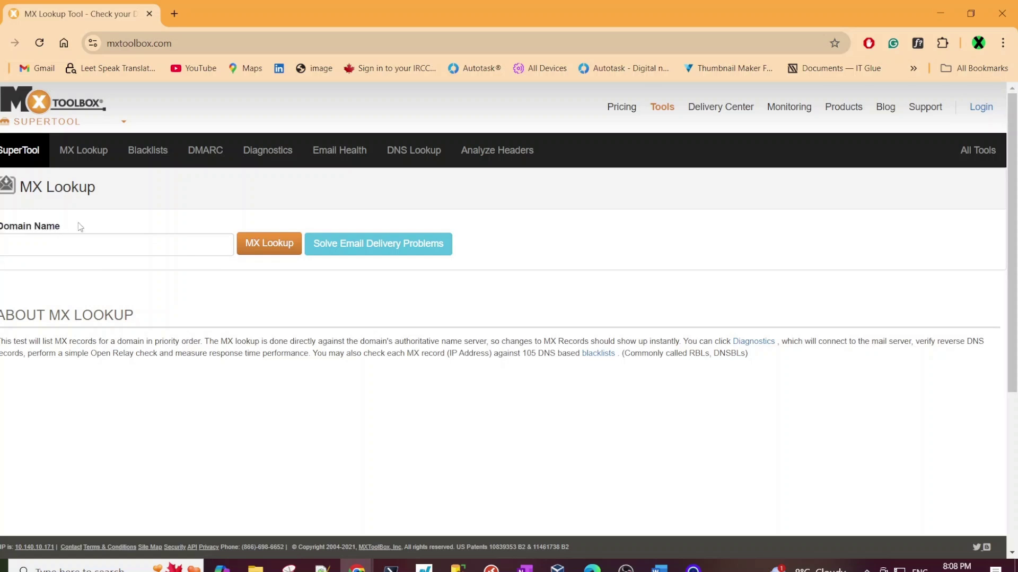
left_click(64, 249)
left_click(116, 210)
left_click(84, 256)
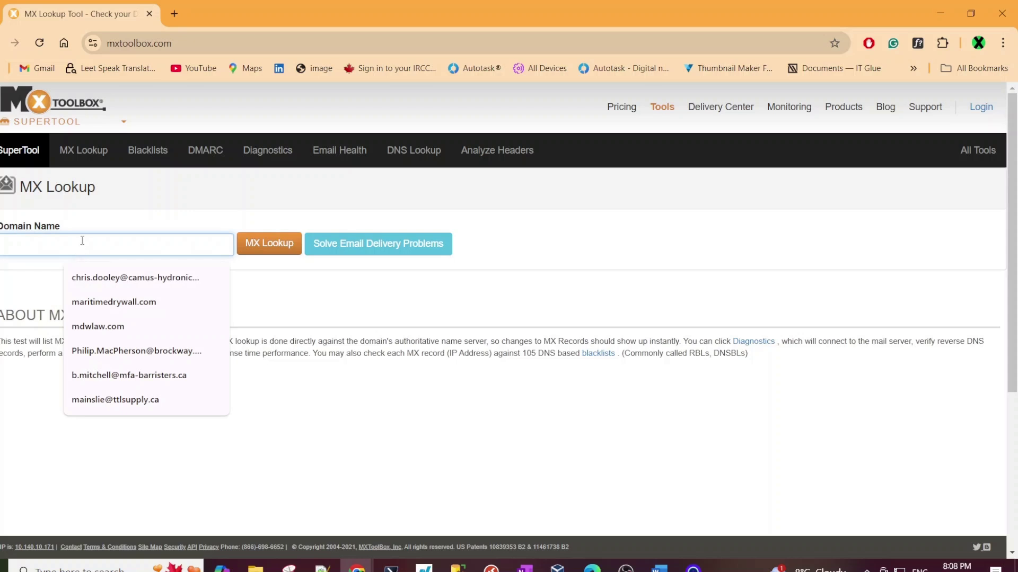
left_click(45, 249)
left_click(35, 249)
left_click(440, 425)
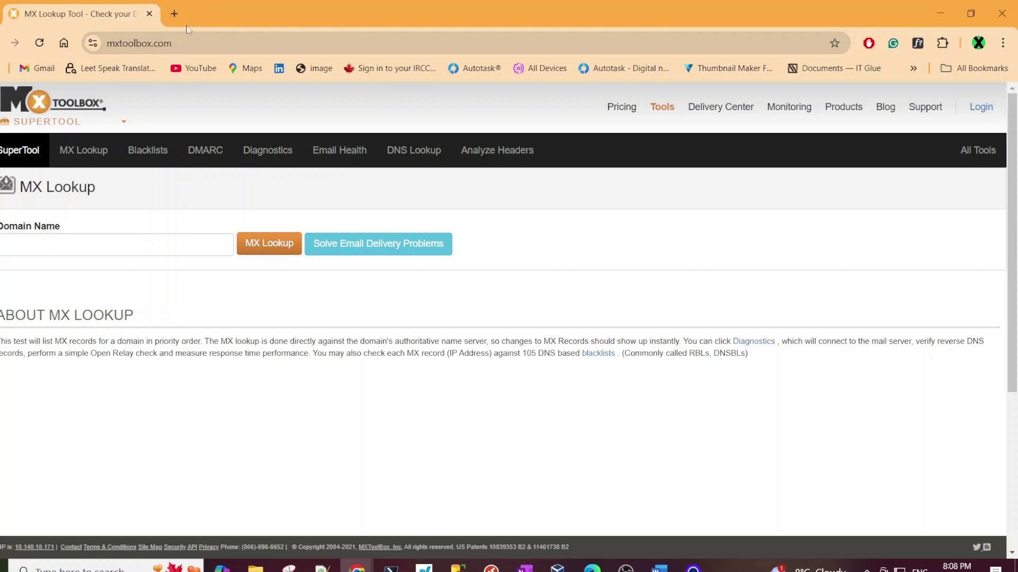
- Enter thetechies.ca in the Domain Name field by picking it from the autofill suggestions
left_click(130, 239)
type("thet")
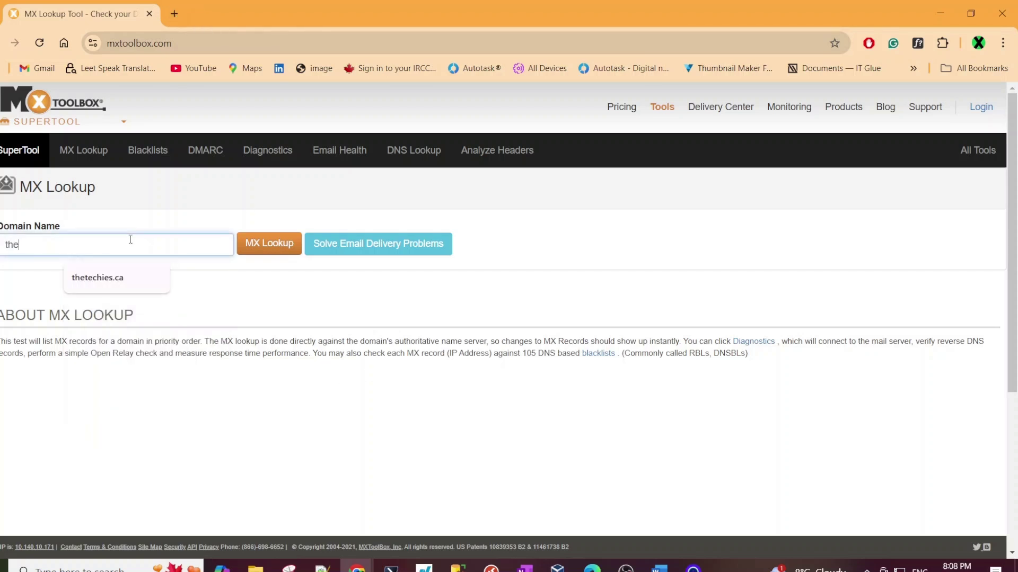
left_click(122, 278)
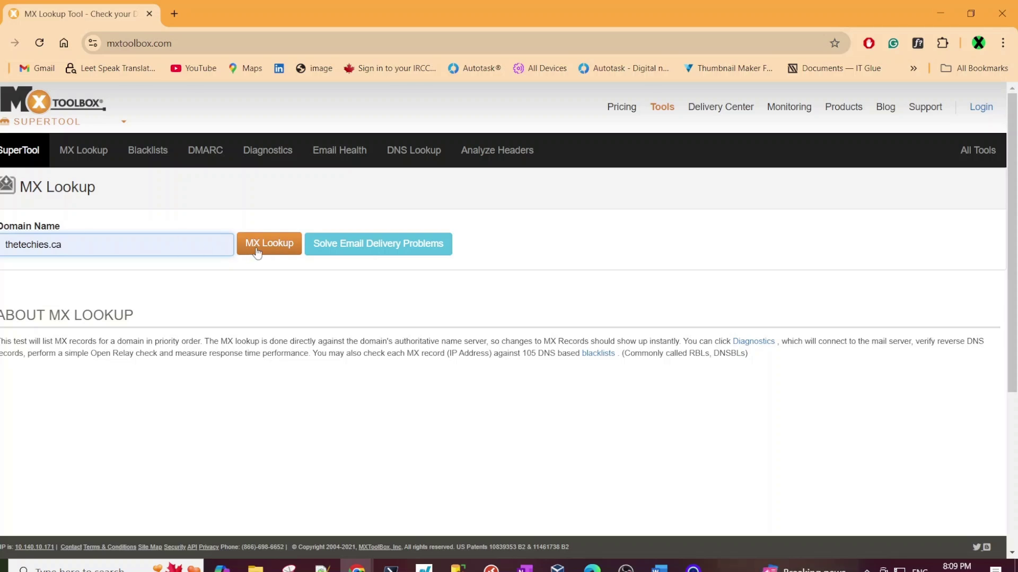
- Run the MX lookup and review the outlook.com host at 52.101.11.9, owned by Microsoft Corporation
left_click(257, 251)
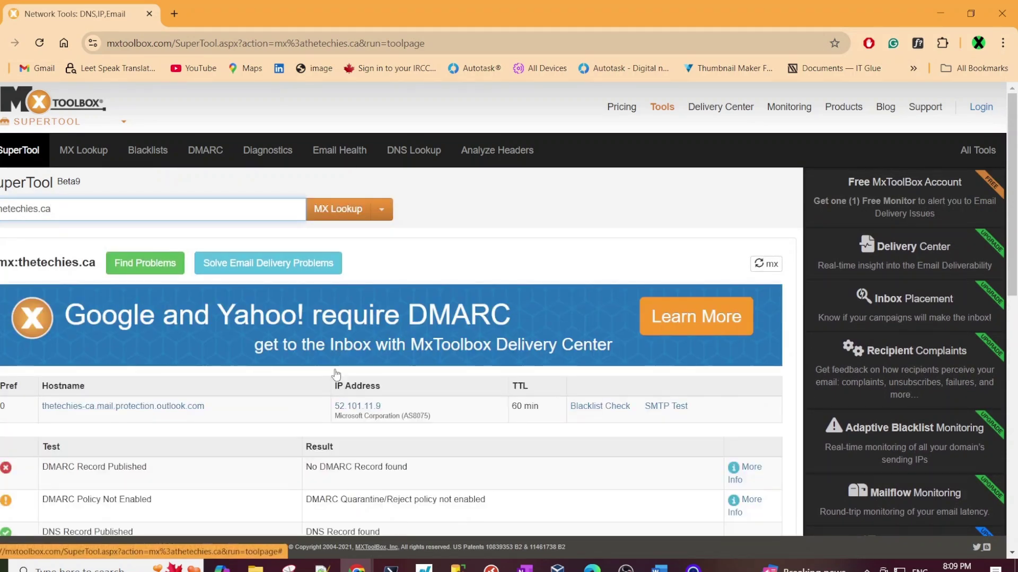
left_click_drag(334, 418, 401, 419)
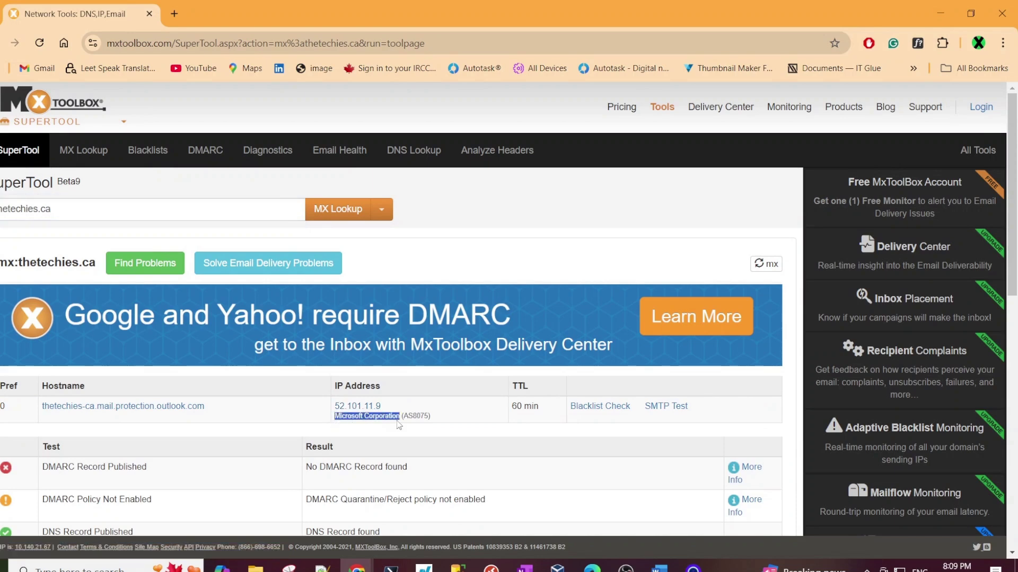
left_click(446, 424)
scroll(249, 420, "down", 1)
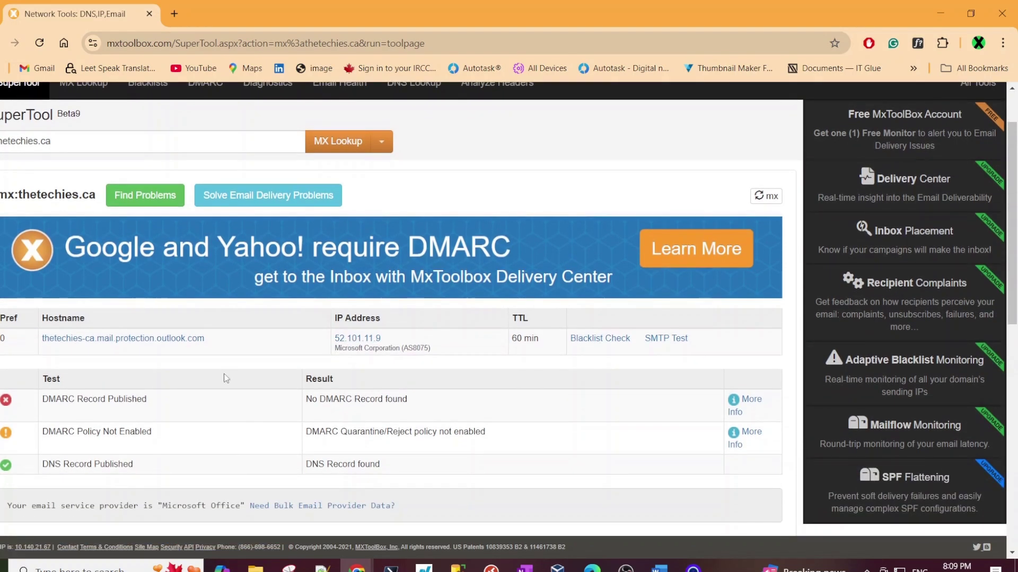
left_click_drag(228, 345, 32, 340)
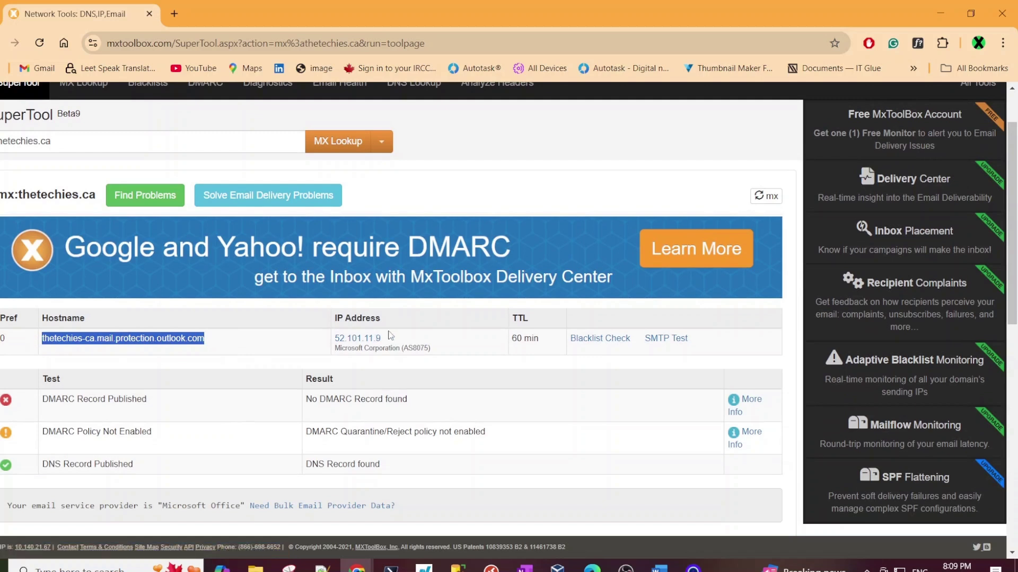
left_click_drag(392, 338, 328, 340)
left_click(277, 351)
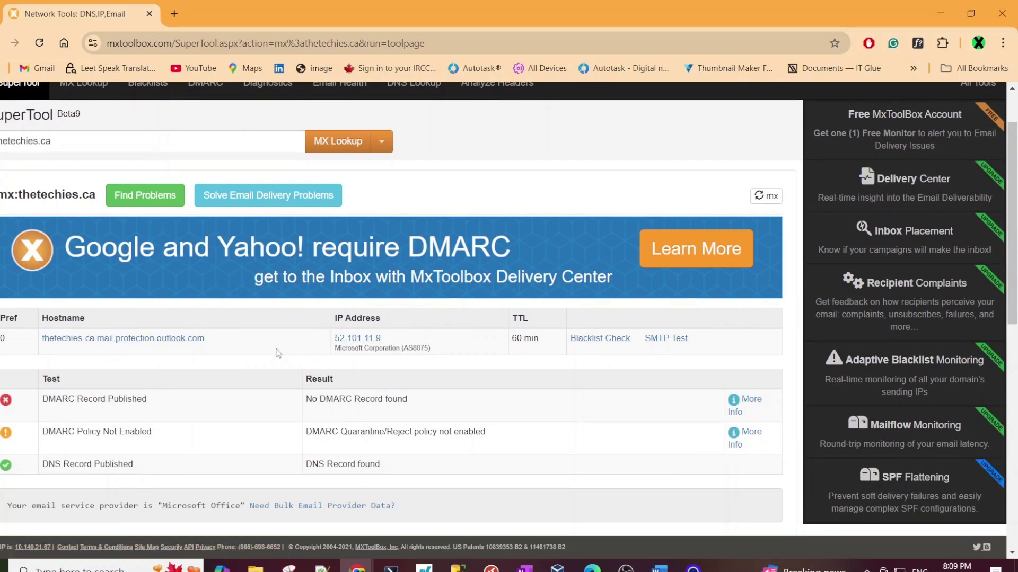
left_click_drag(226, 339, 41, 340)
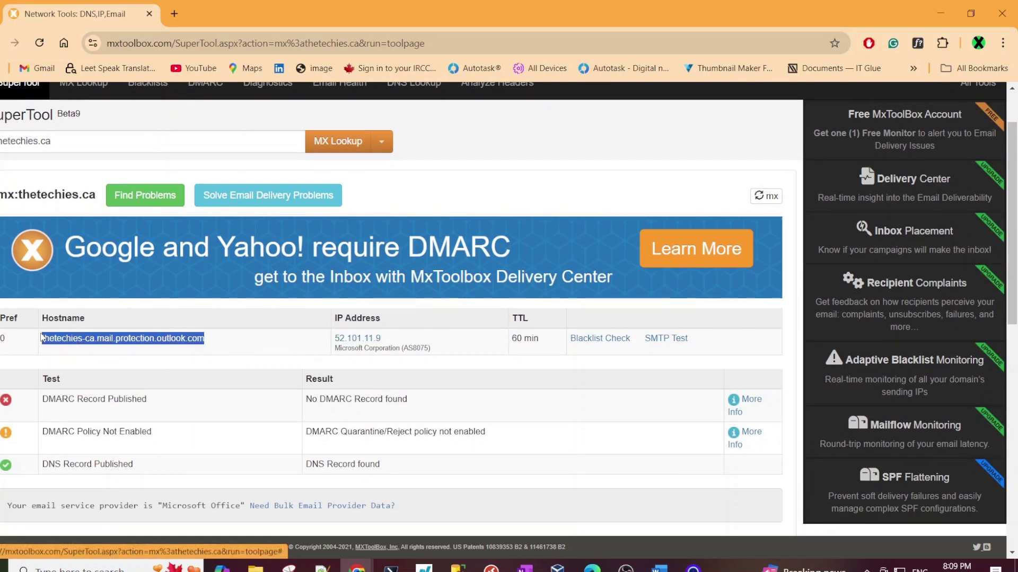
left_click(231, 341)
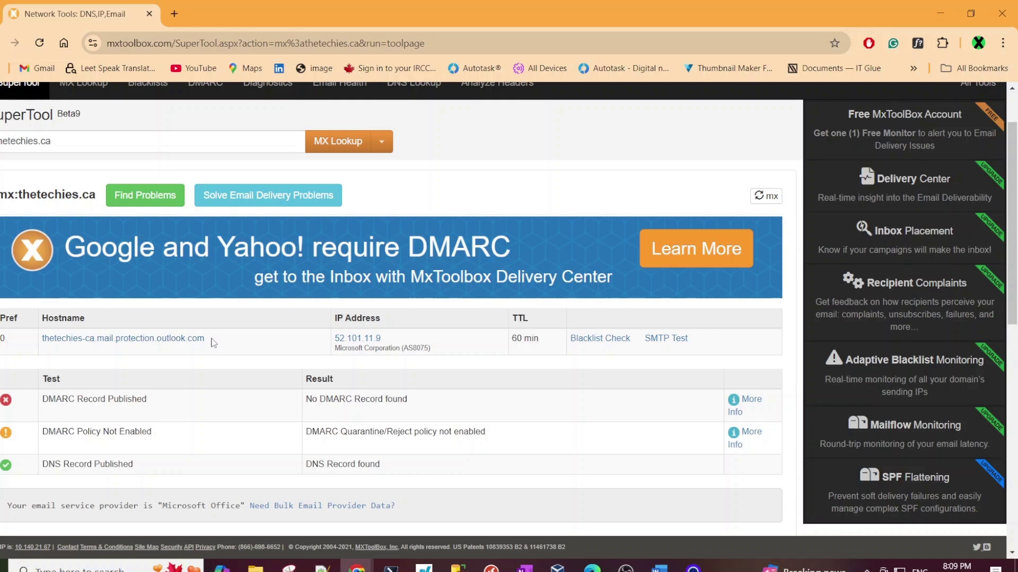
- Select the domain in the search box and open the list of lookup types
left_click(93, 141)
triple_click(93, 141)
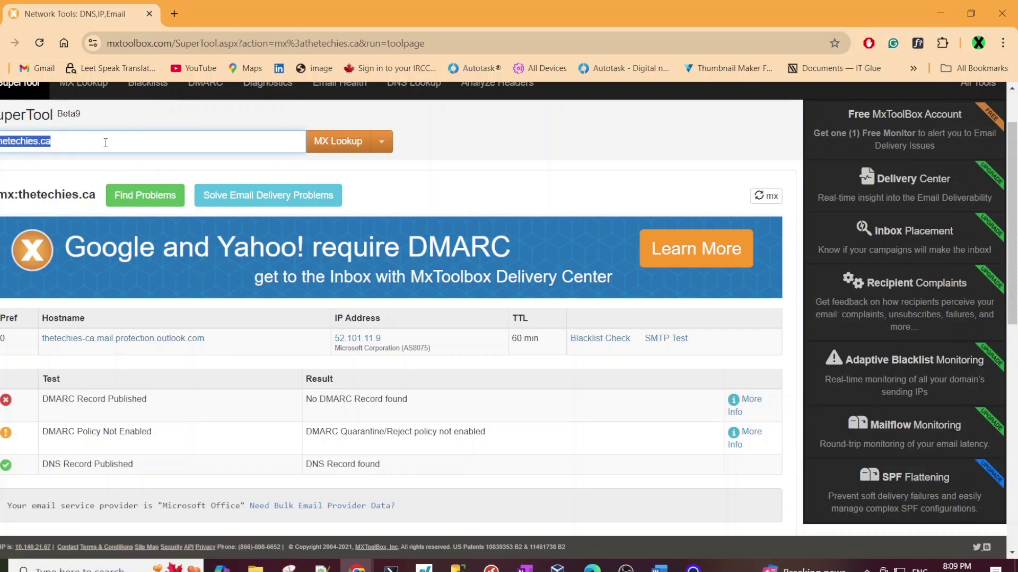
left_click(105, 142)
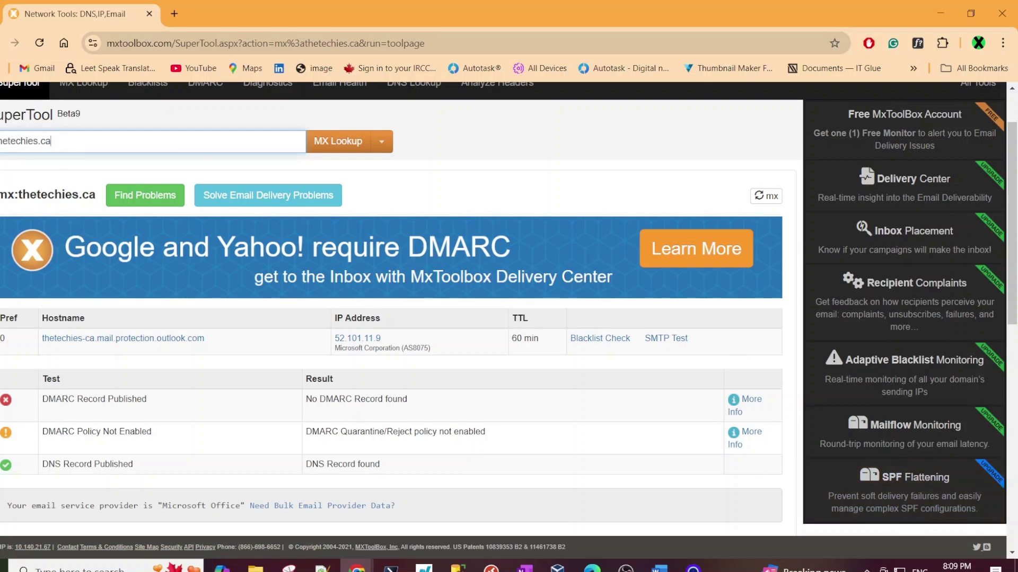
scroll(431, 228, "up", 2)
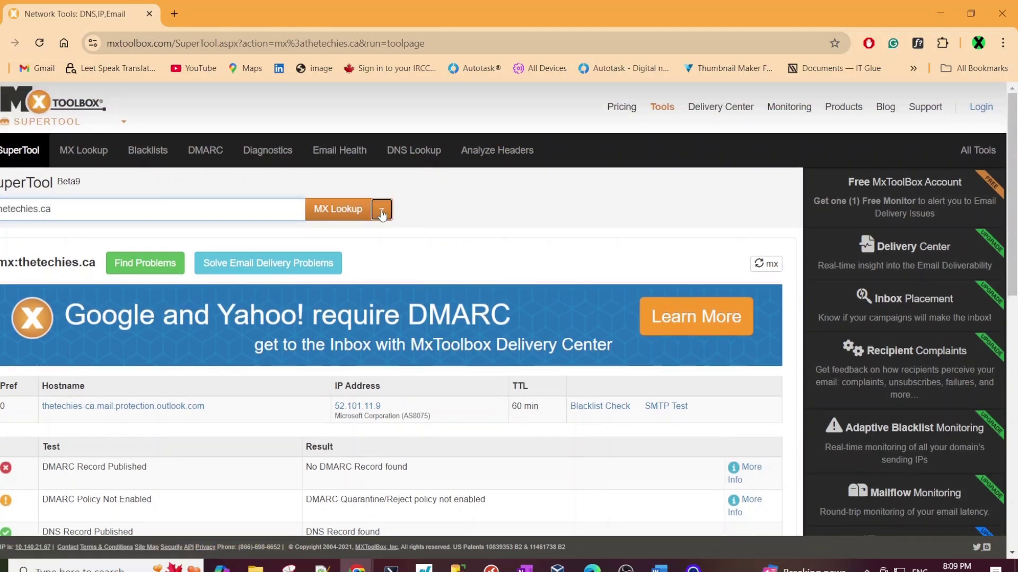
left_click(381, 212)
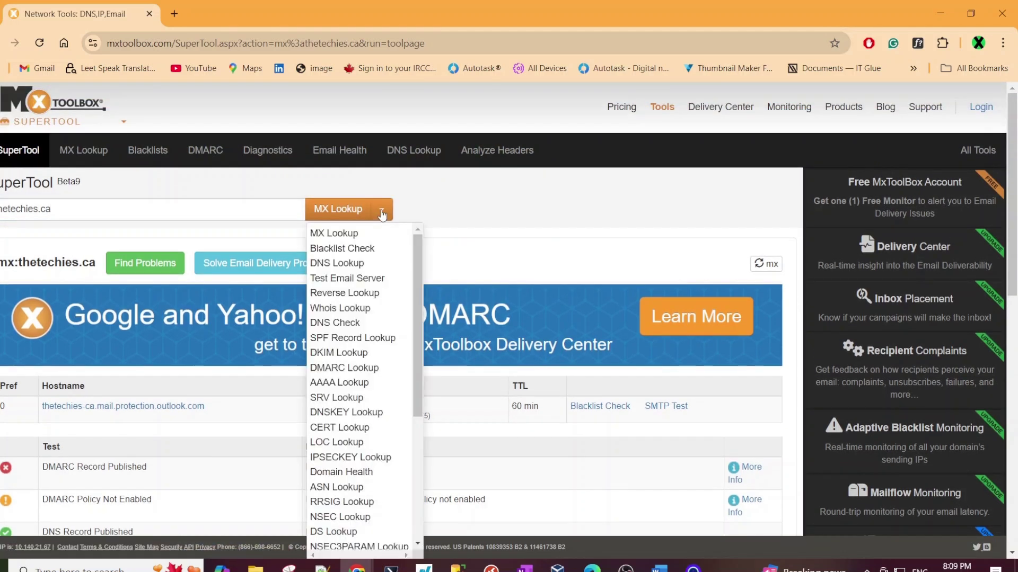
- Run a Blacklist Check for thetechies.ca and review the results: 9 blacklists OK, listed 0 times
left_click(338, 249)
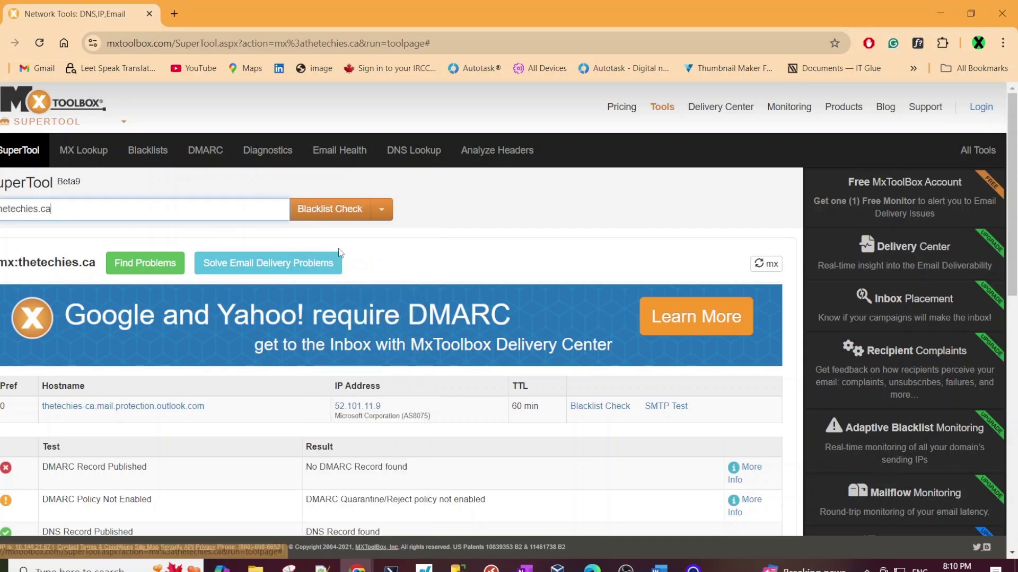
left_click(339, 220)
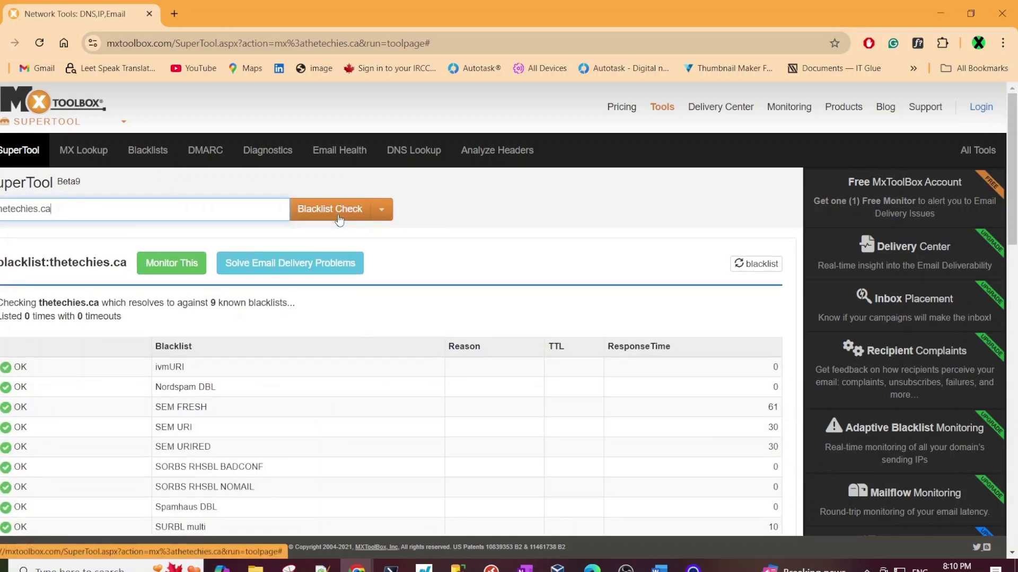
scroll(326, 292, "down", 2)
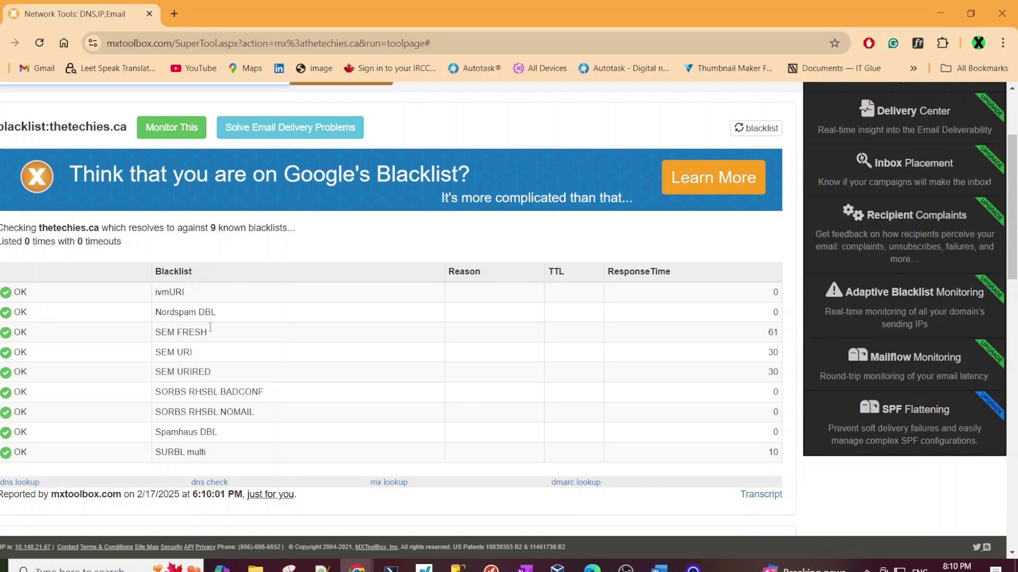
left_click_drag(216, 313, 149, 333)
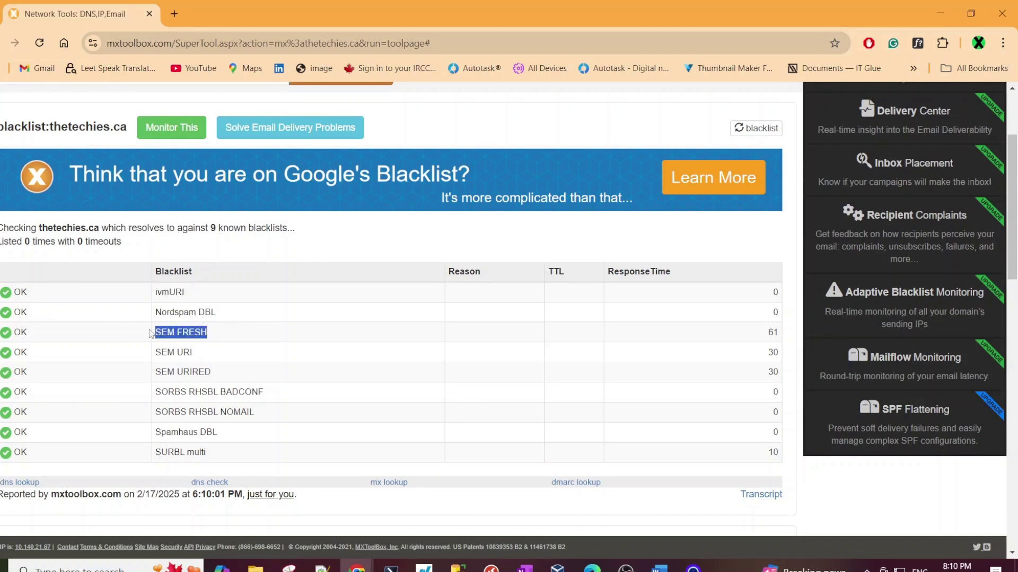
left_click_drag(200, 352, 164, 352)
left_click(206, 392)
scroll(217, 410, "up", 3)
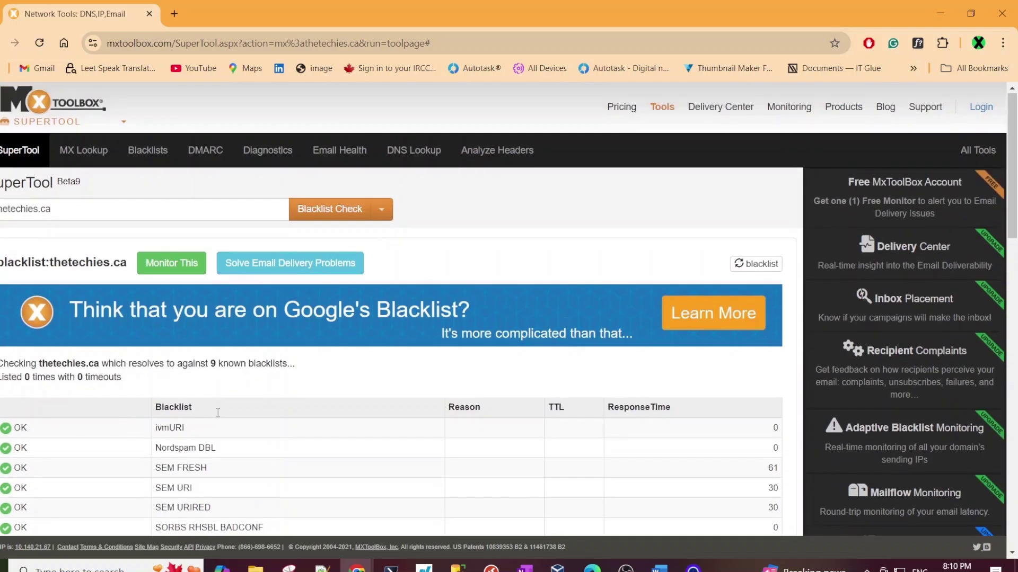
scroll(217, 410, "down", 2)
scroll(217, 413, "up", 2)
scroll(218, 413, "down", 3)
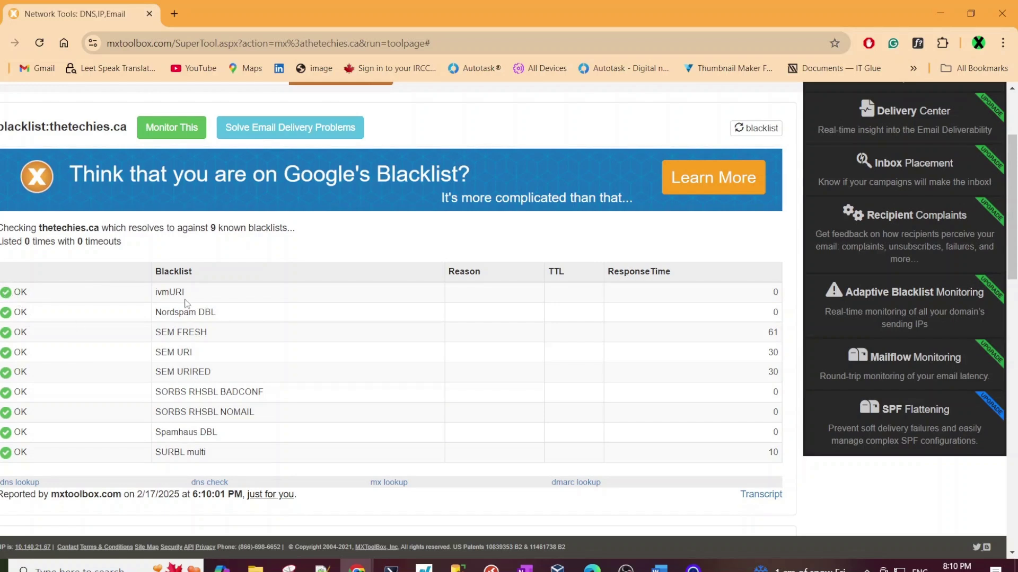
scroll(184, 295, "up", 3)
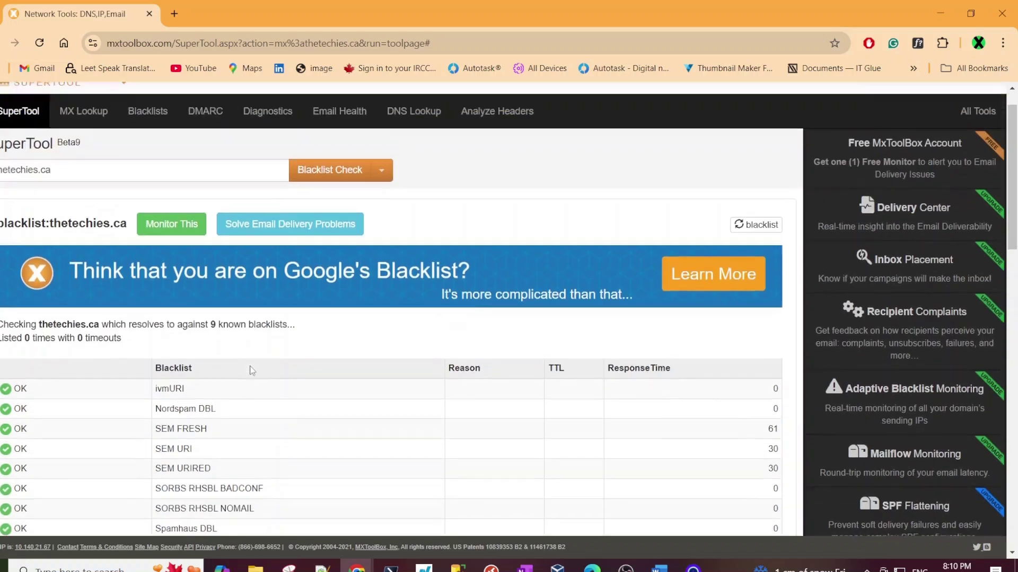
- Choose DNS Check as the lookup type and run it for thetechies.ca
left_click(384, 218)
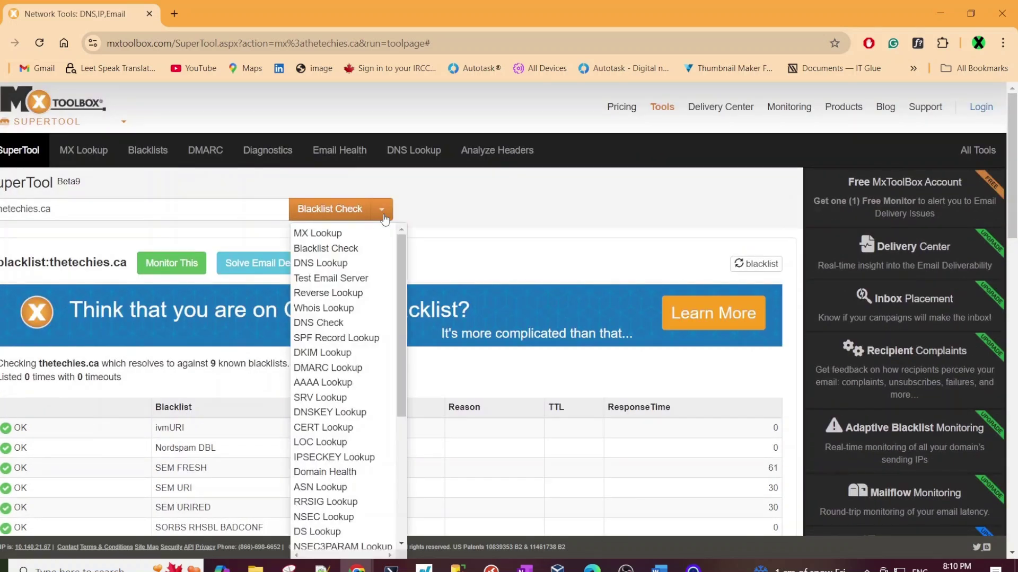
double_click(69, 212)
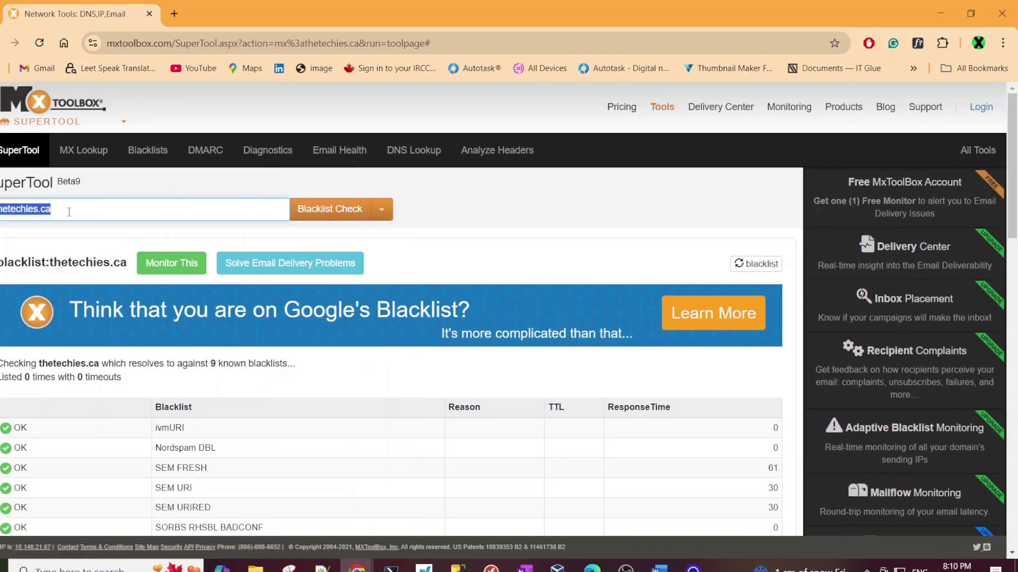
left_click(63, 213)
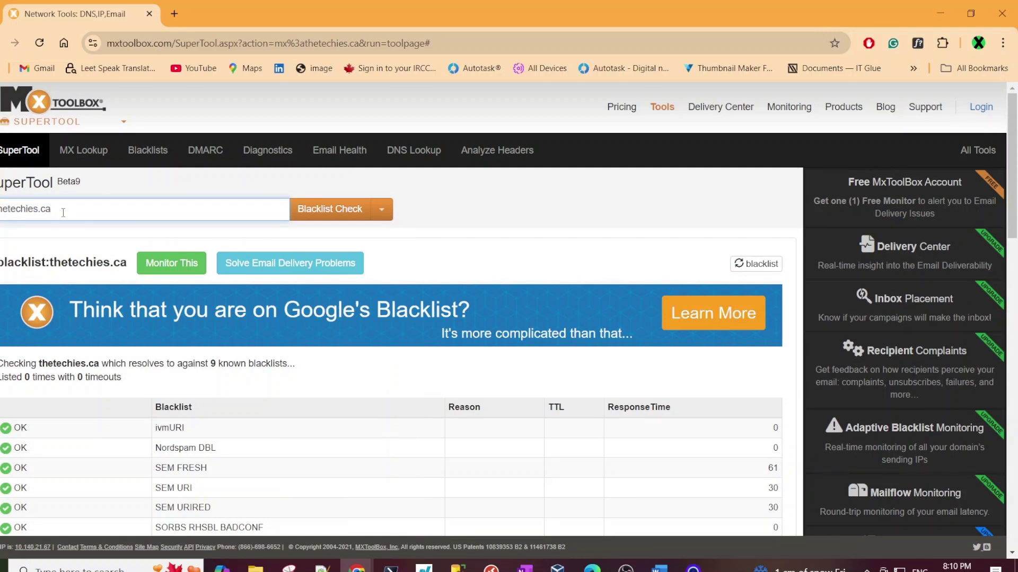
key("ctrl+a")
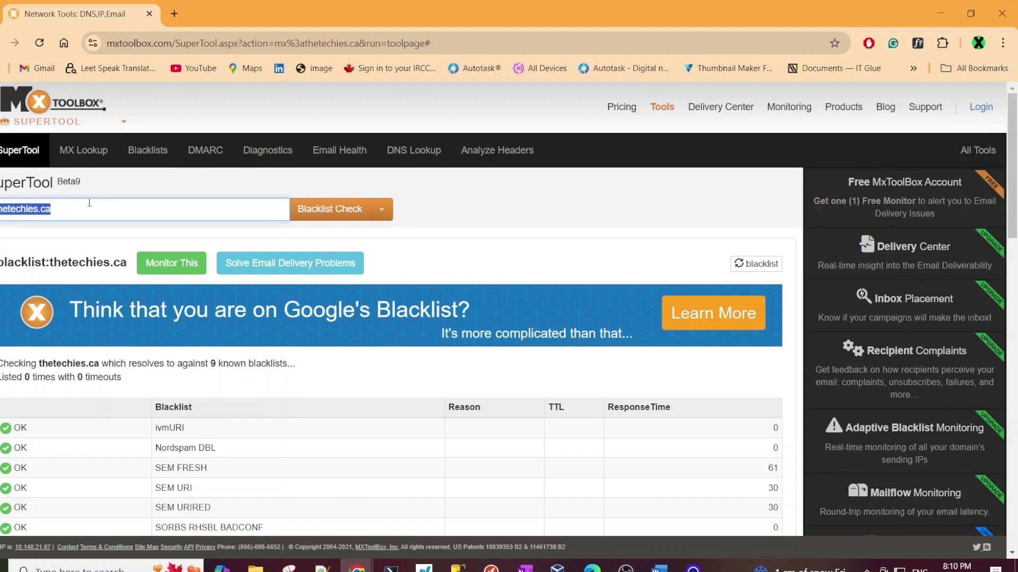
left_click(447, 211)
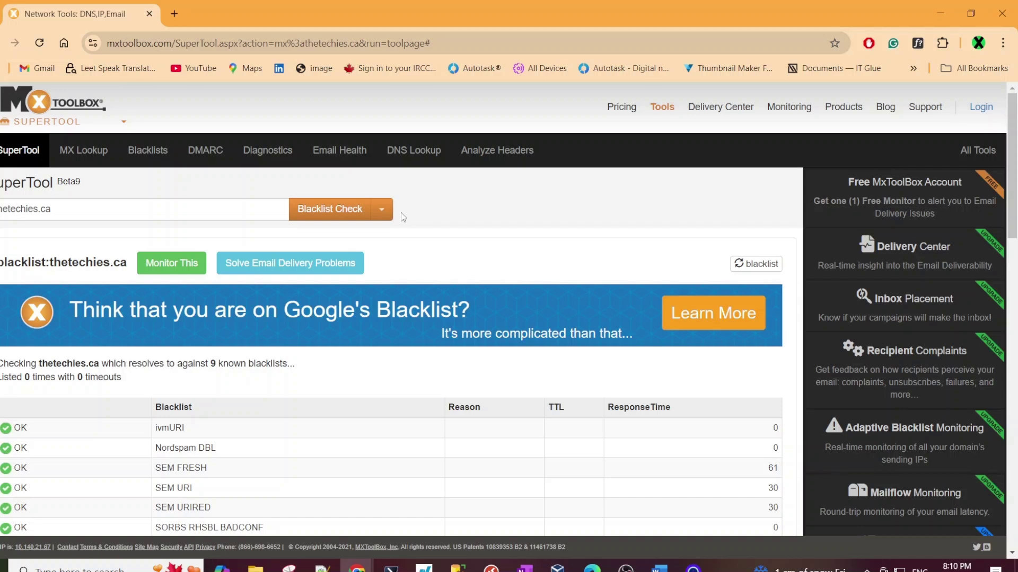
triple_click(99, 213)
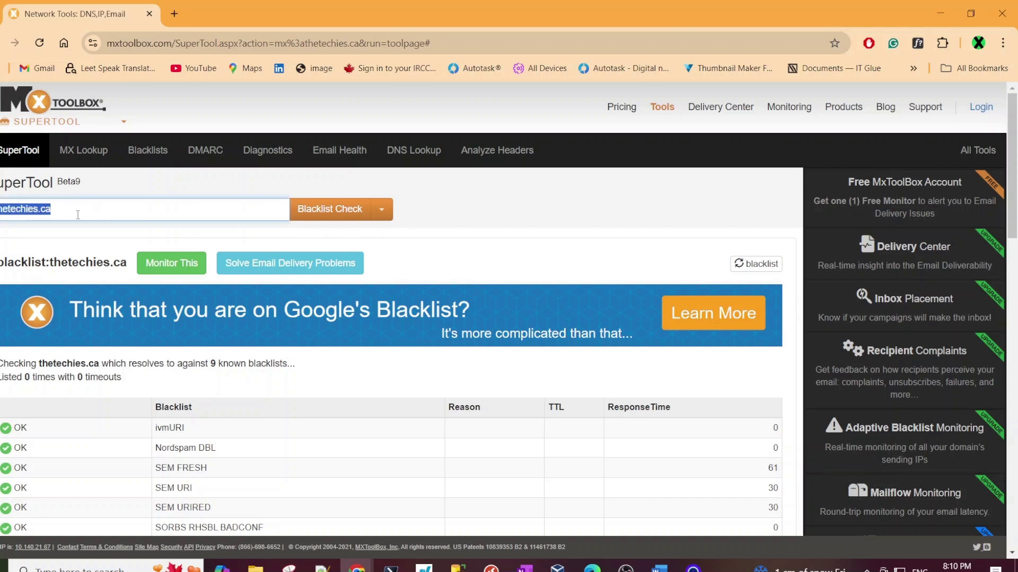
left_click_drag(78, 215, 0, 210)
left_click(407, 212)
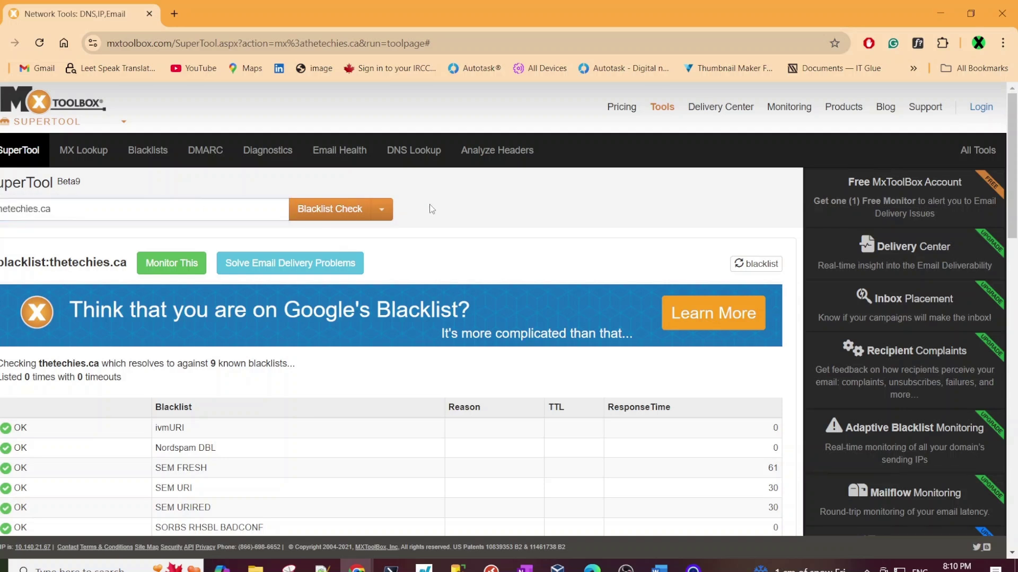
left_click(390, 216)
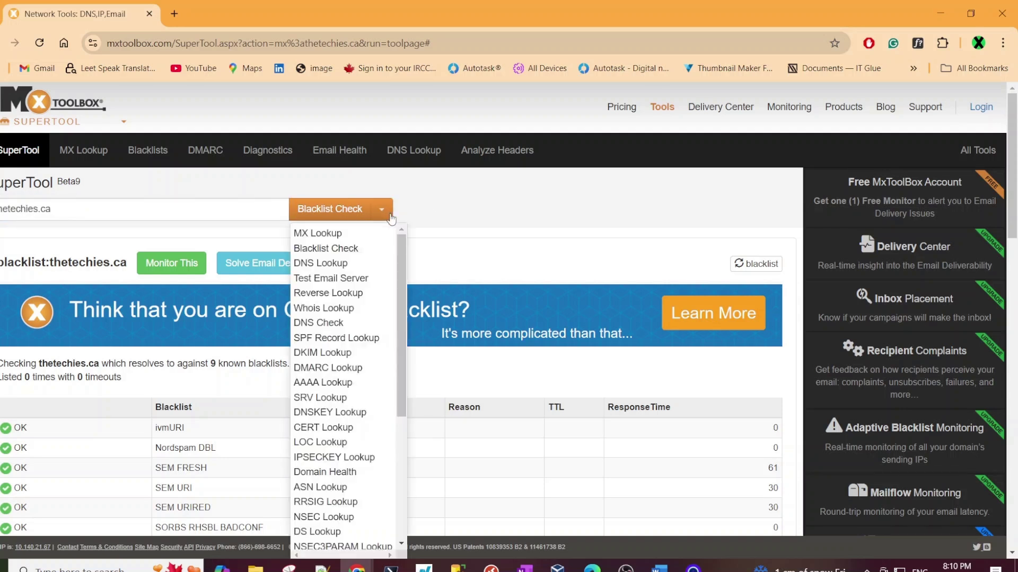
left_click(317, 324)
left_click(351, 219)
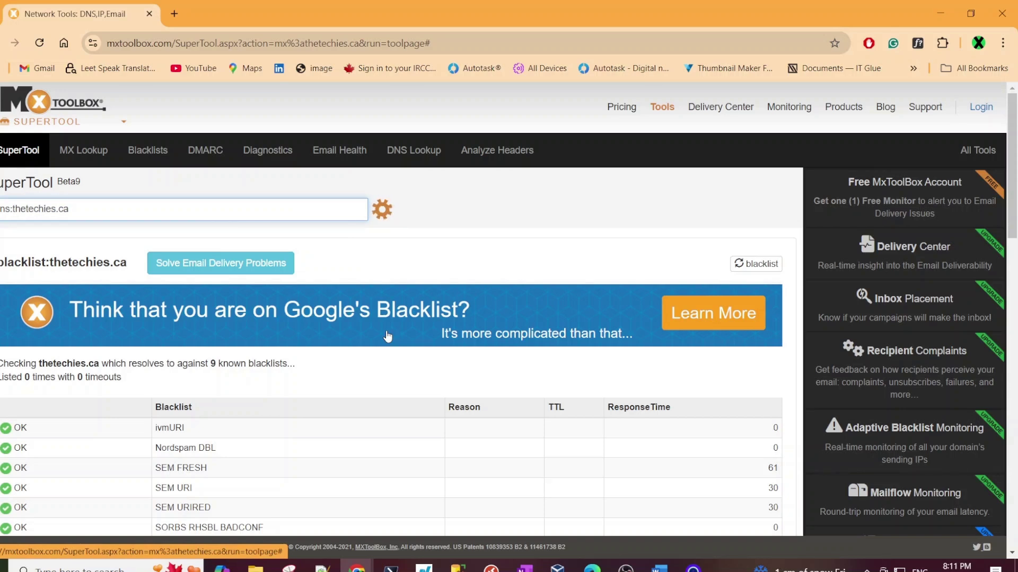
- Review the NS table: four IONOS name servers passing, with one SOA Expire warning
scroll(388, 335, "down", 2)
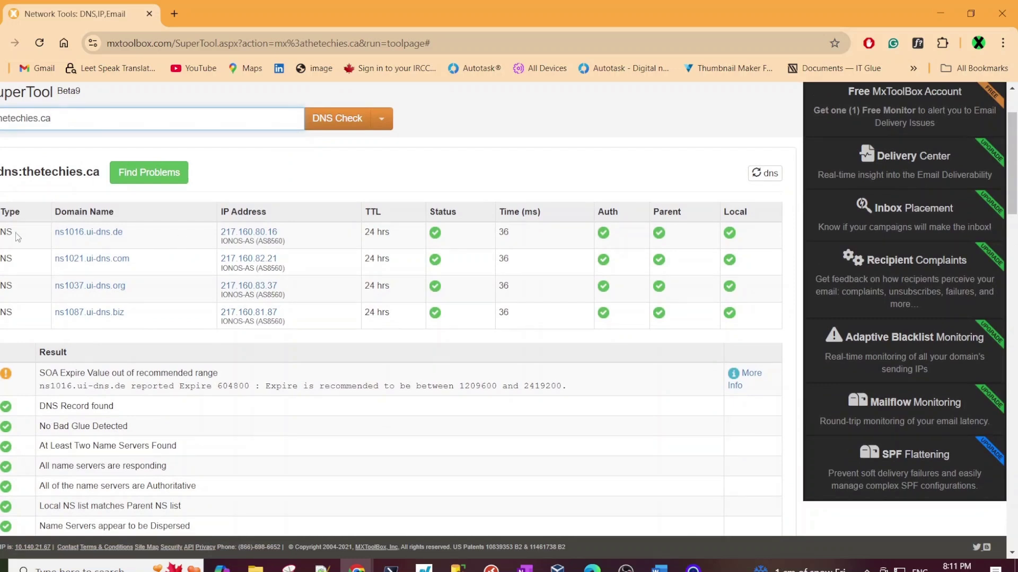
left_click_drag(18, 237, 1, 236)
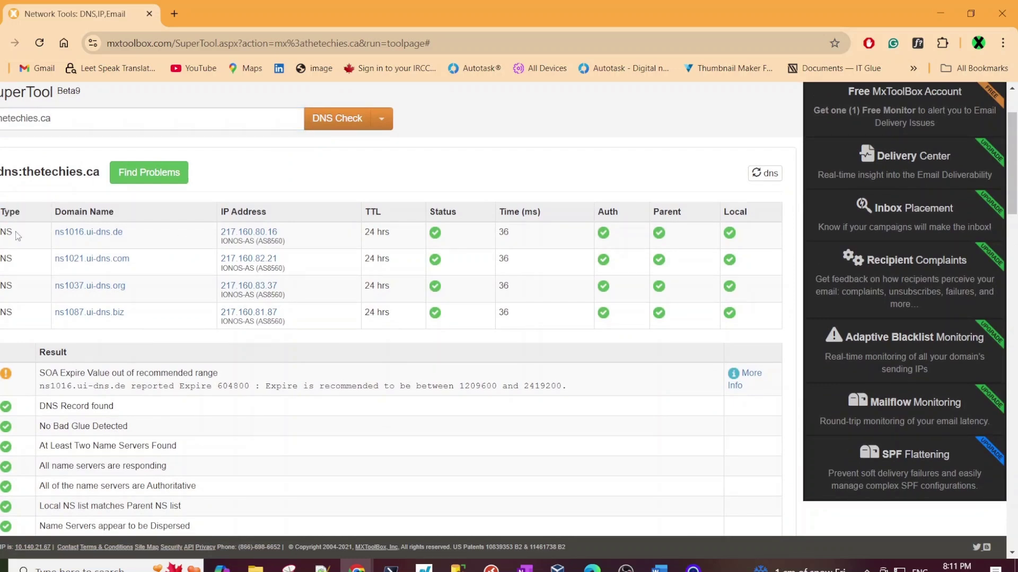
left_click(306, 252)
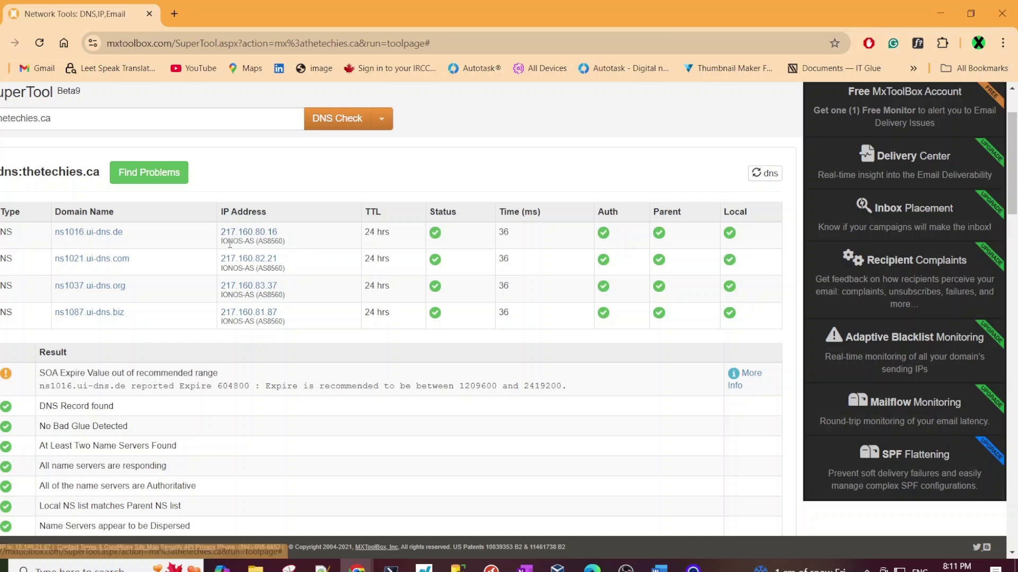
left_click_drag(221, 241, 271, 244)
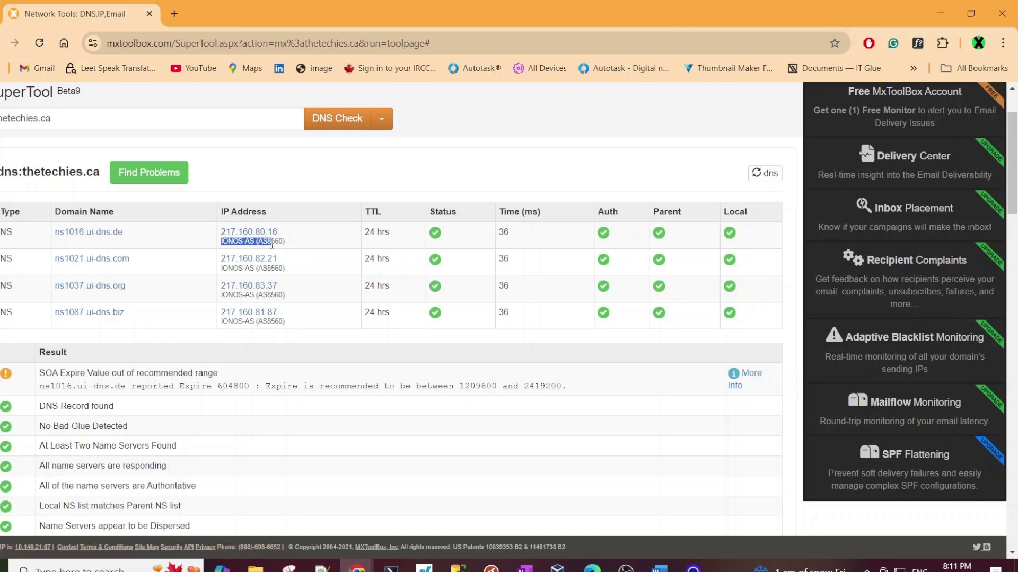
left_click(259, 243)
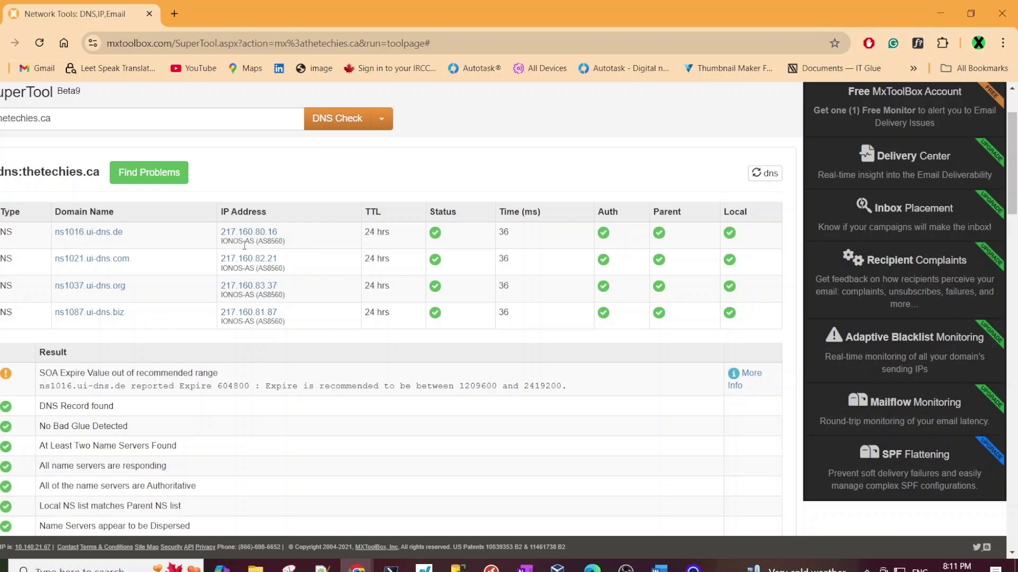
left_click(62, 121)
left_click(145, 243)
scroll(223, 272, "up", 1)
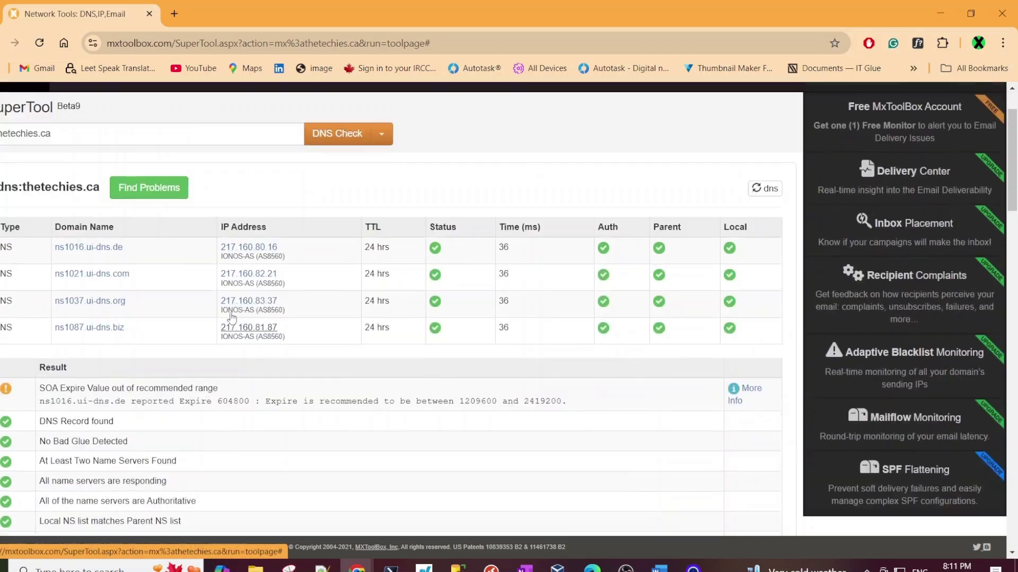
scroll(354, 313, "down", 2)
scroll(354, 314, "up", 3)
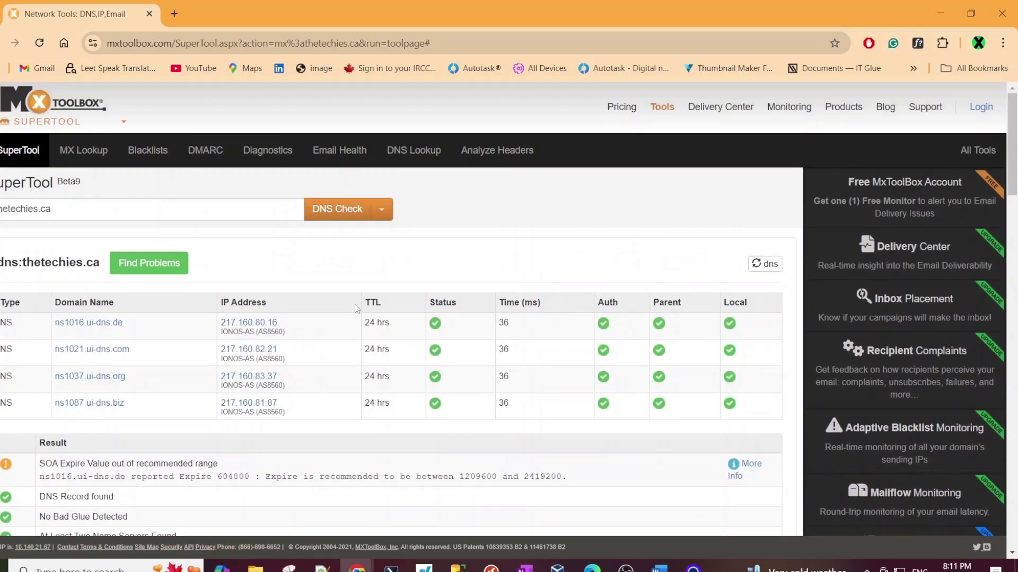
left_click(383, 212)
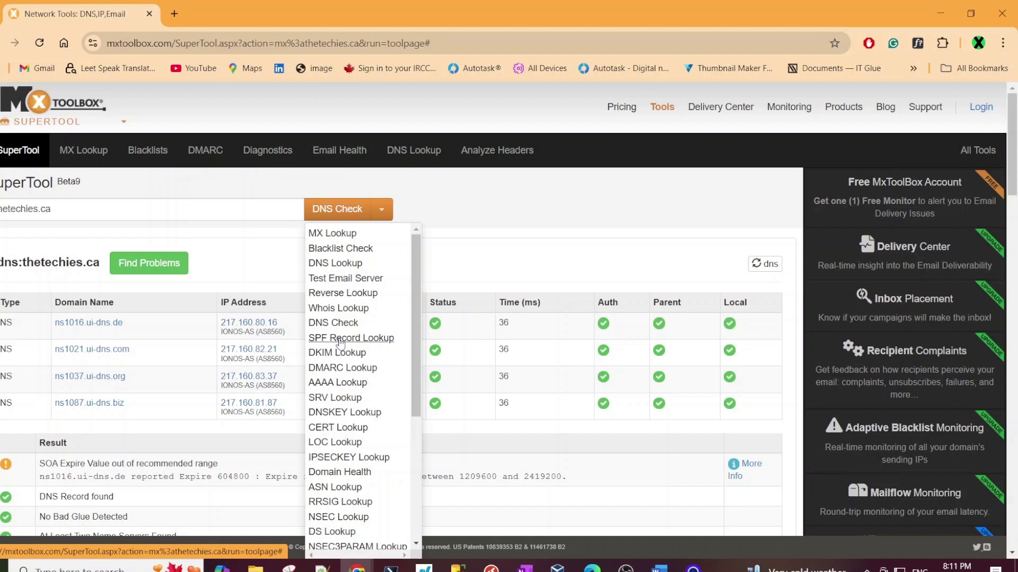
- Run an SPF Record Lookup for thetechies.ca
left_click(60, 208)
left_click(382, 210)
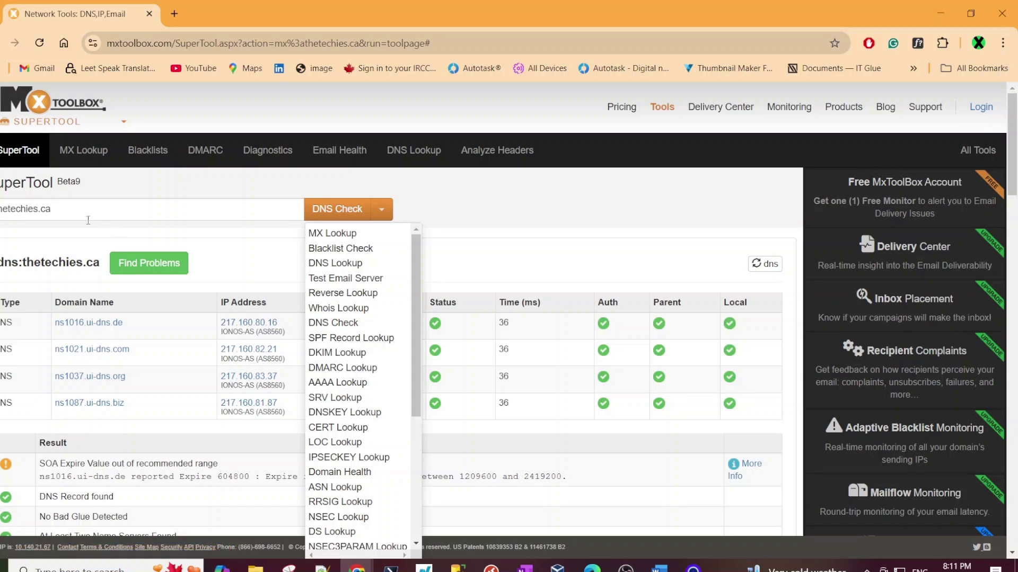
triple_click(69, 212)
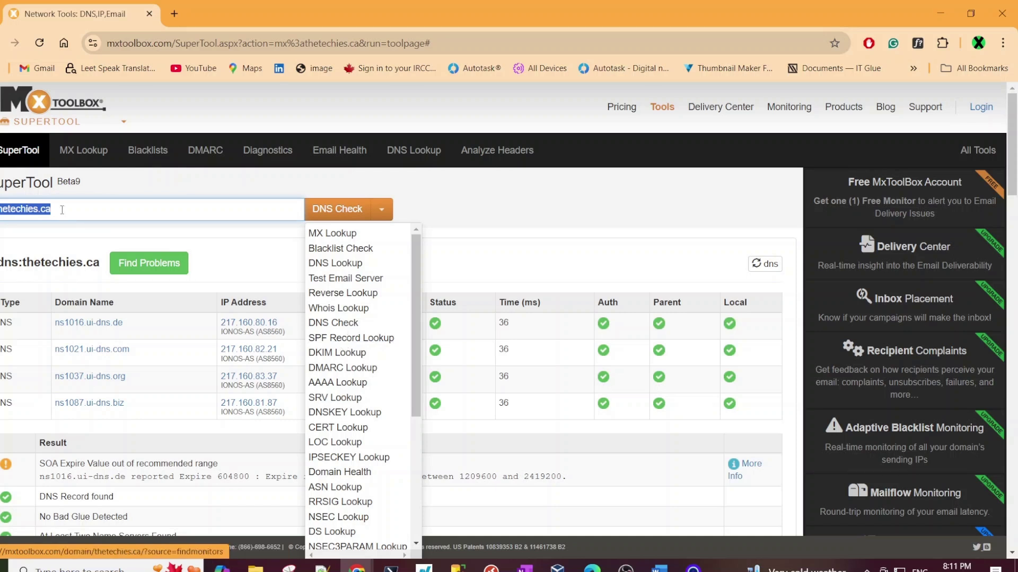
left_click(255, 210)
triple_click(254, 209)
left_click(382, 210)
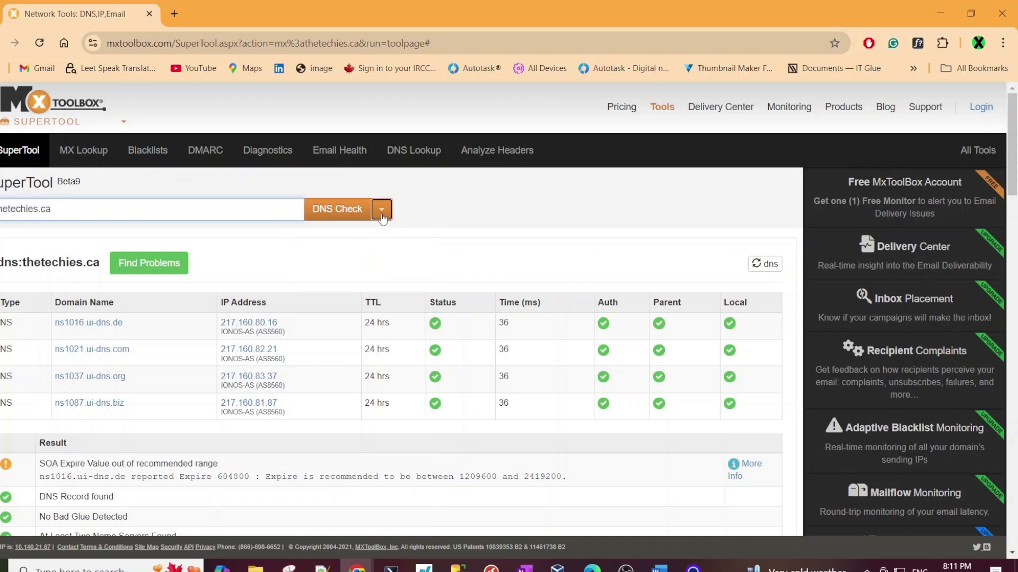
left_click(339, 339)
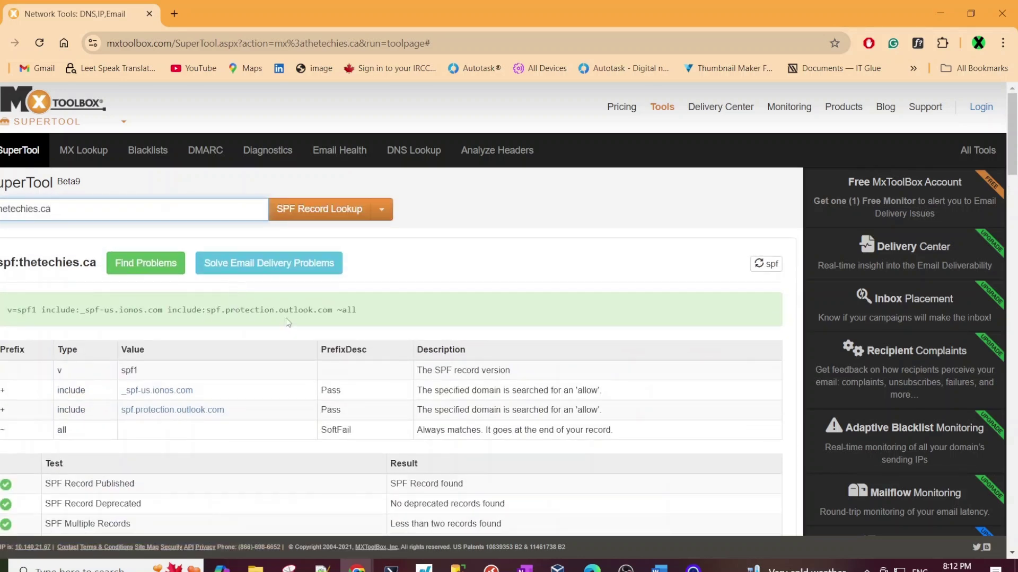
- Review the SPF record: IONOS and Outlook includes passing, ending in ~all SoftFail
left_click_drag(358, 317, 142, 321)
left_click(59, 323)
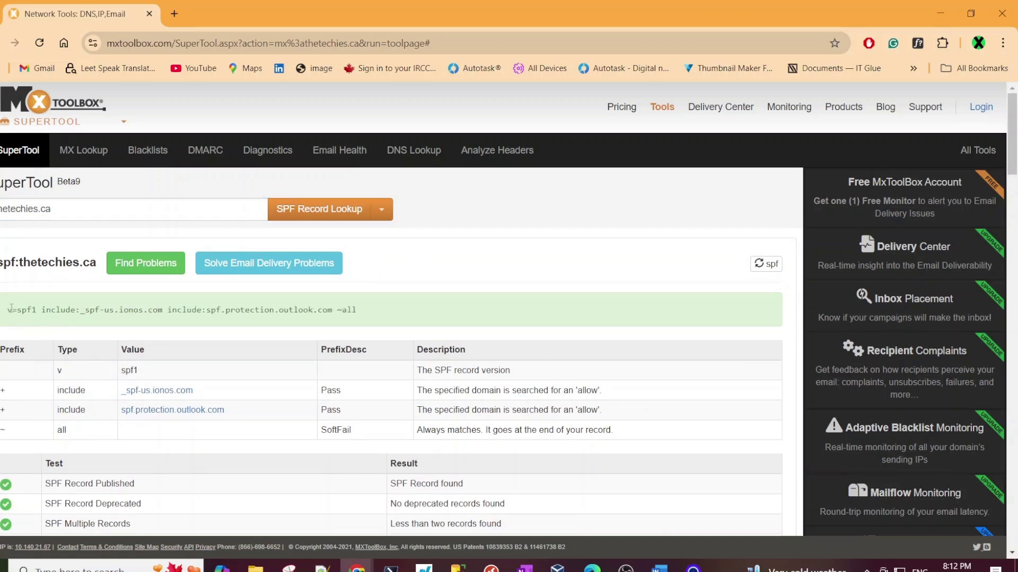
left_click_drag(10, 308, 388, 311)
left_click(388, 311)
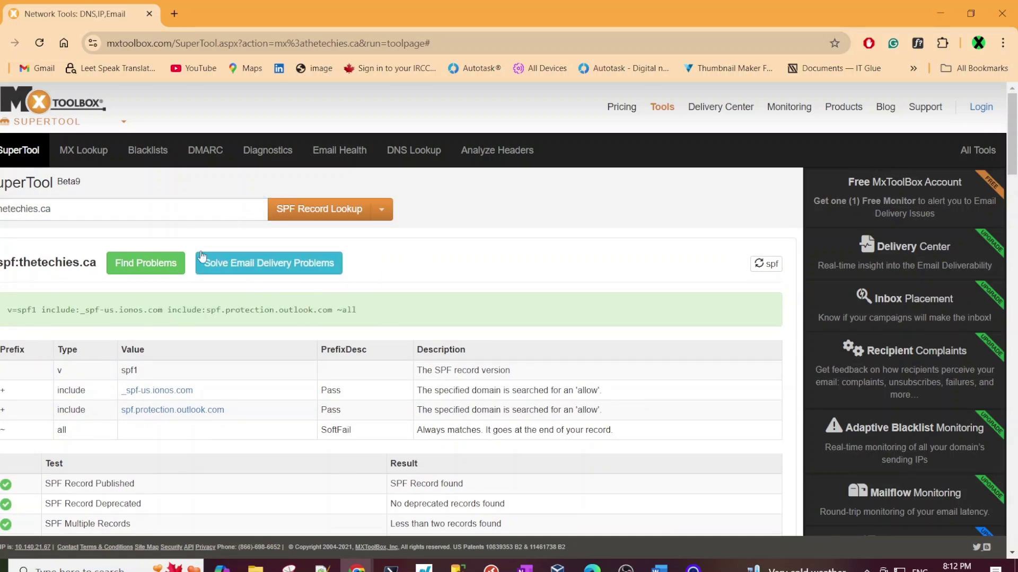
left_click(36, 219)
key("ctrl+a")
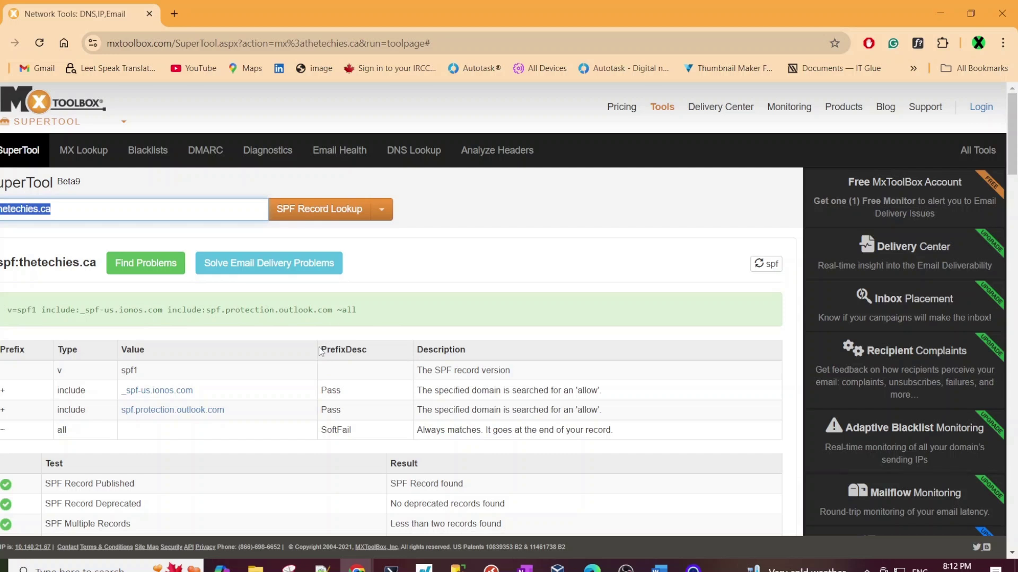
left_click(468, 319)
left_click(382, 215)
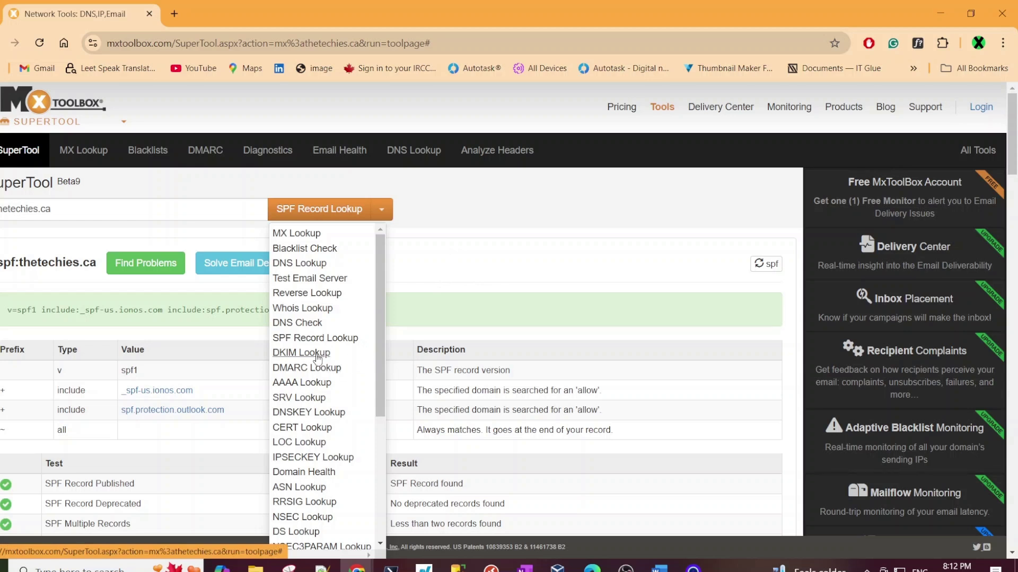
- Run a DKIM Lookup for thetechies.ca, which errors because a selector is required
left_click(297, 354)
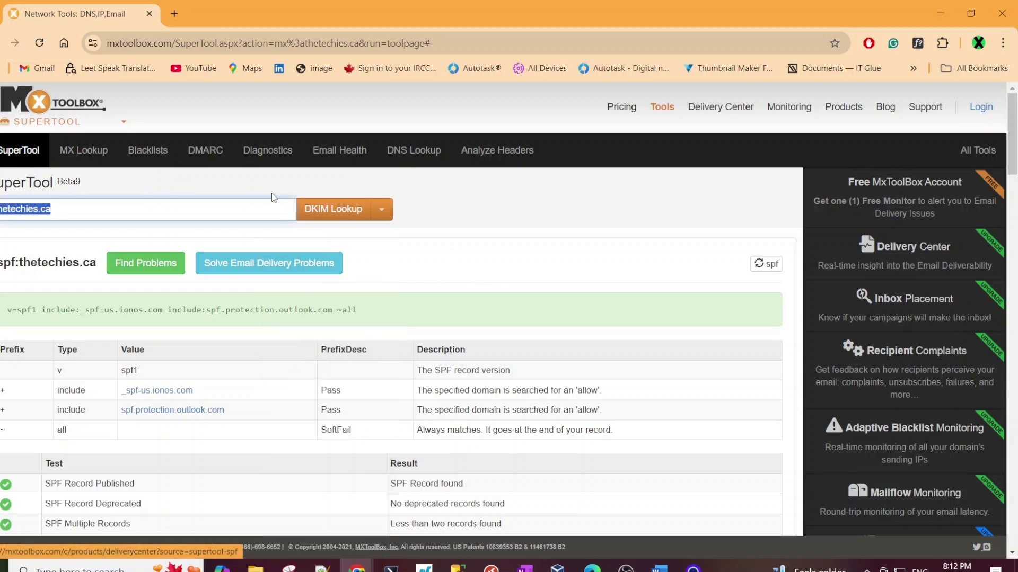
left_click(322, 212)
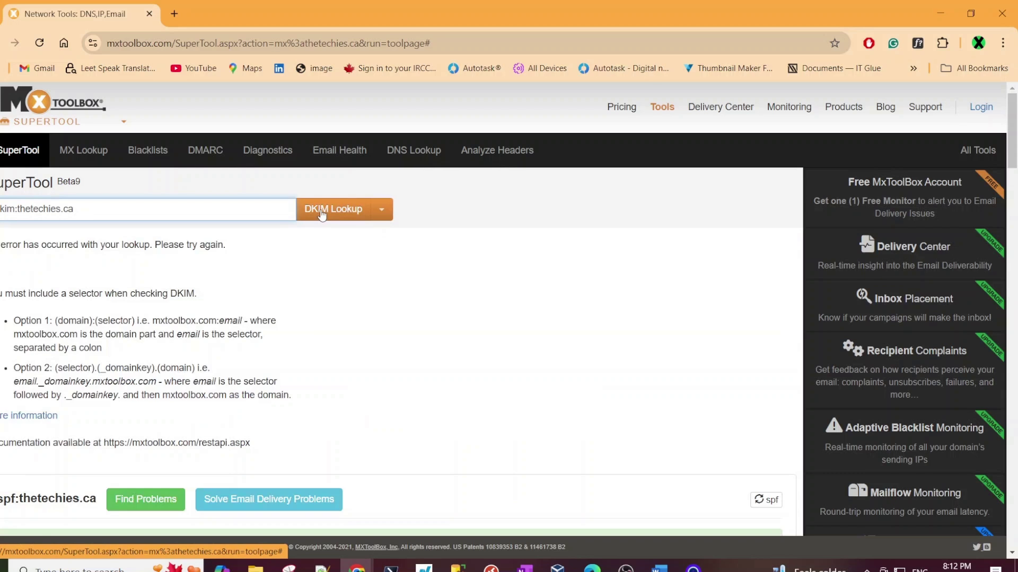
left_click(14, 243)
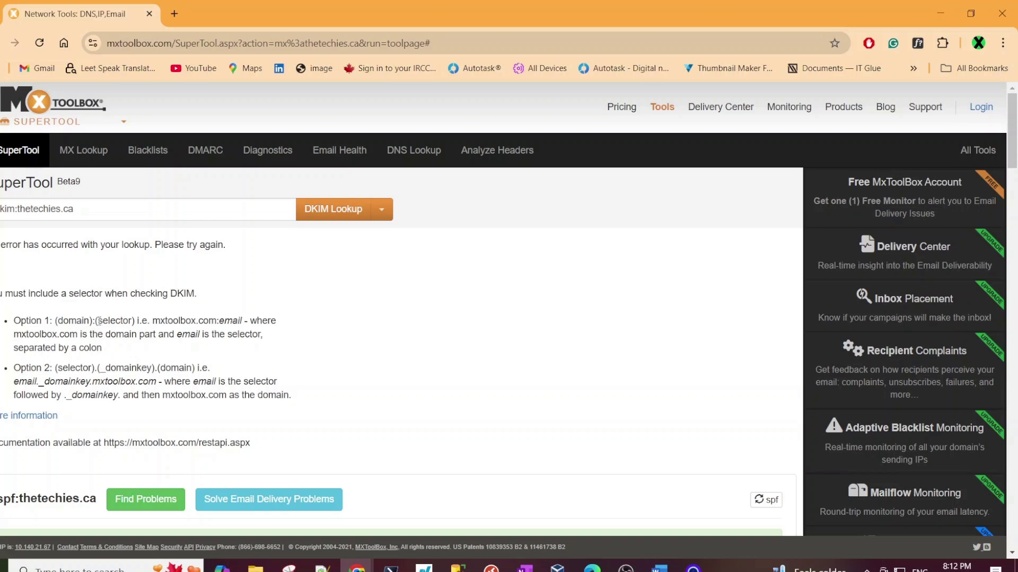
left_click_drag(99, 321, 123, 321)
left_click(158, 352)
- Delete the failed dkim:thetechies.ca query from the lookup box
triple_click(75, 209)
left_click(75, 209)
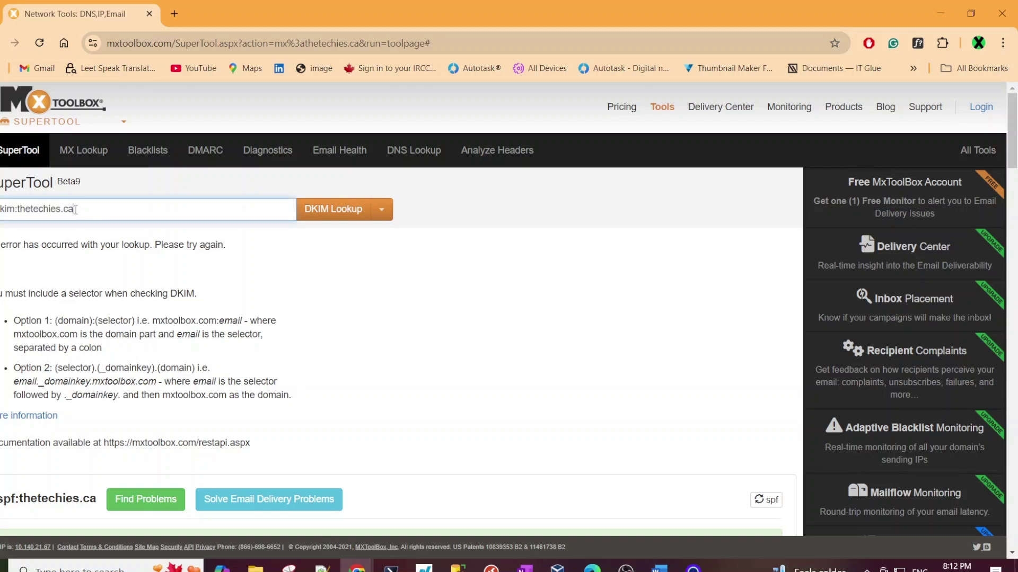
triple_click(18, 209)
key("BackSpace")
- Open a new Chrome incognito window and go to portal.microsoft.com
left_click(1004, 43)
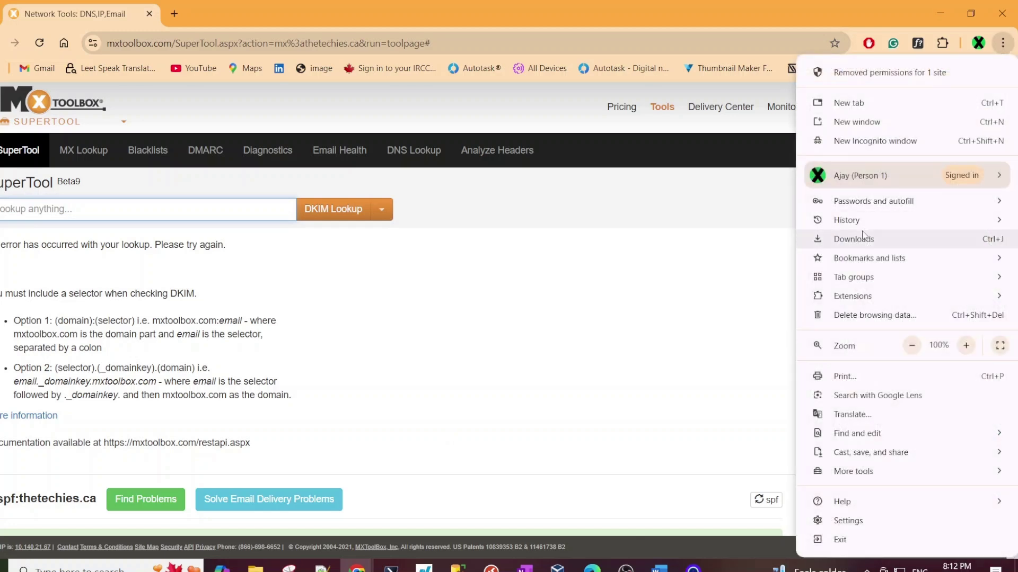
left_click(854, 142)
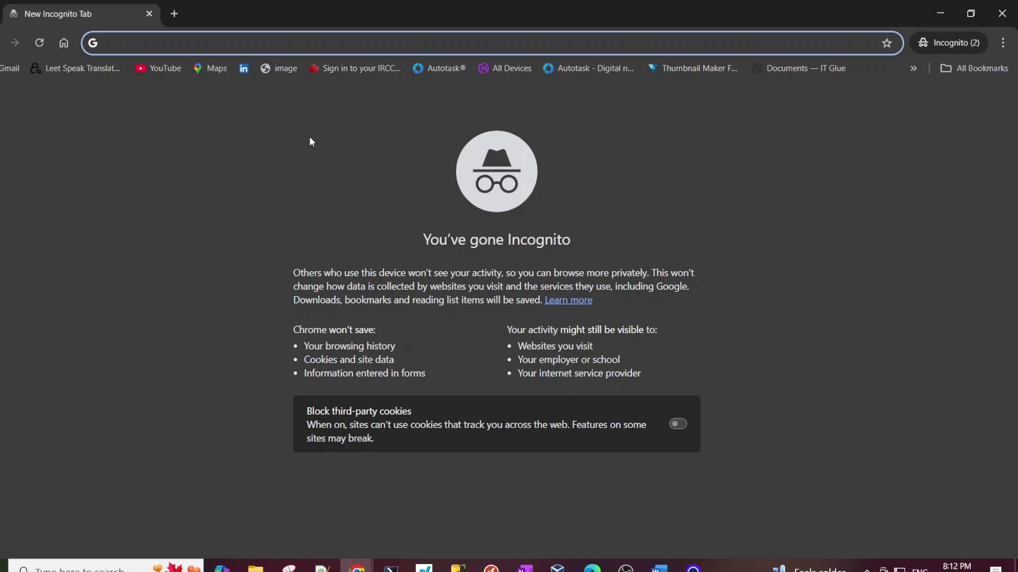
type("portal")
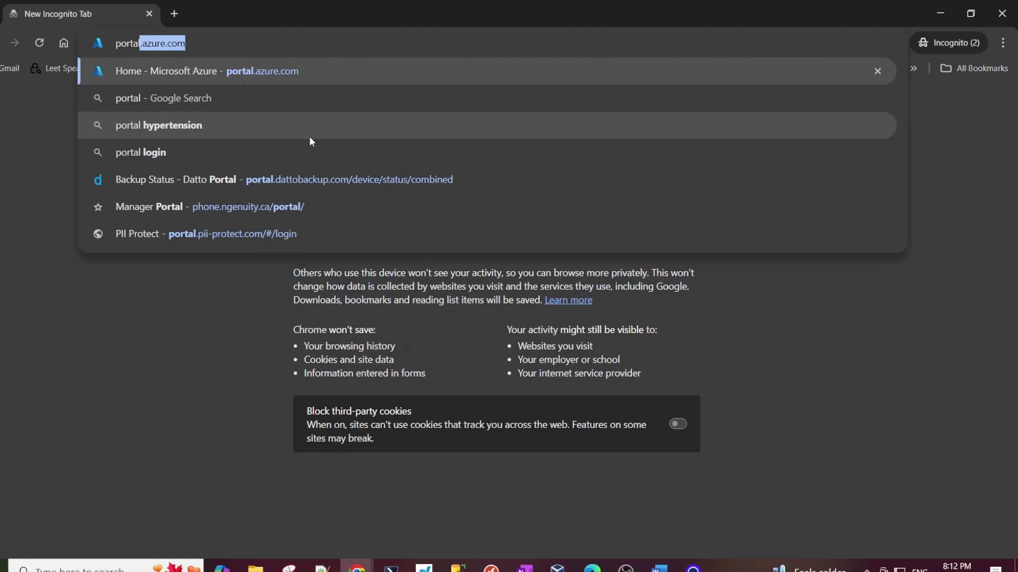
type(",microsoft")
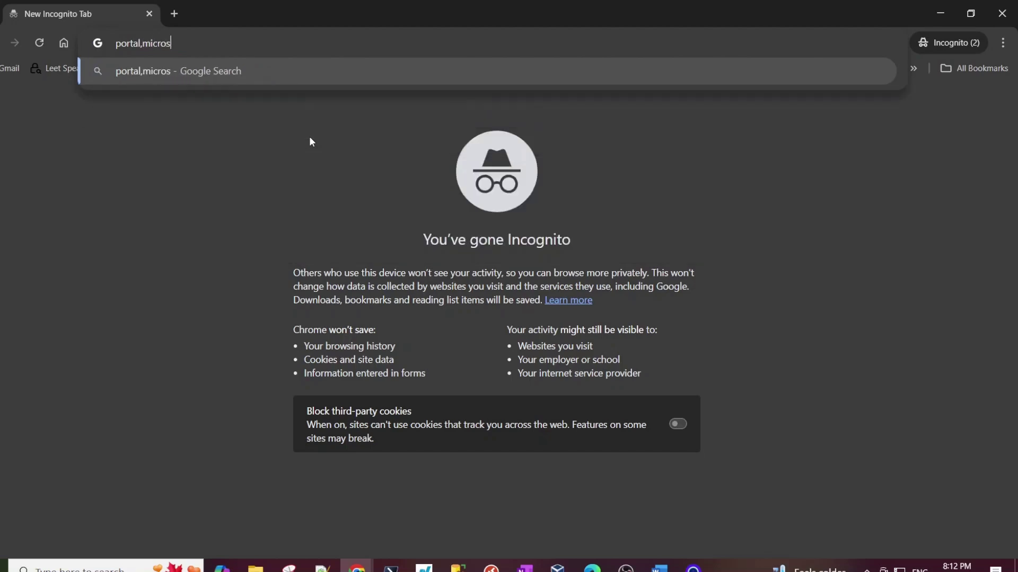
key("BackSpace")
key("BackSpace")
key("BackSpace")
key("BackSpace")
key("BackSpace")
key("BackSpace")
key("BackSpace")
key("BackSpace")
key("BackSpace")
key("BackSpace")
type(".")
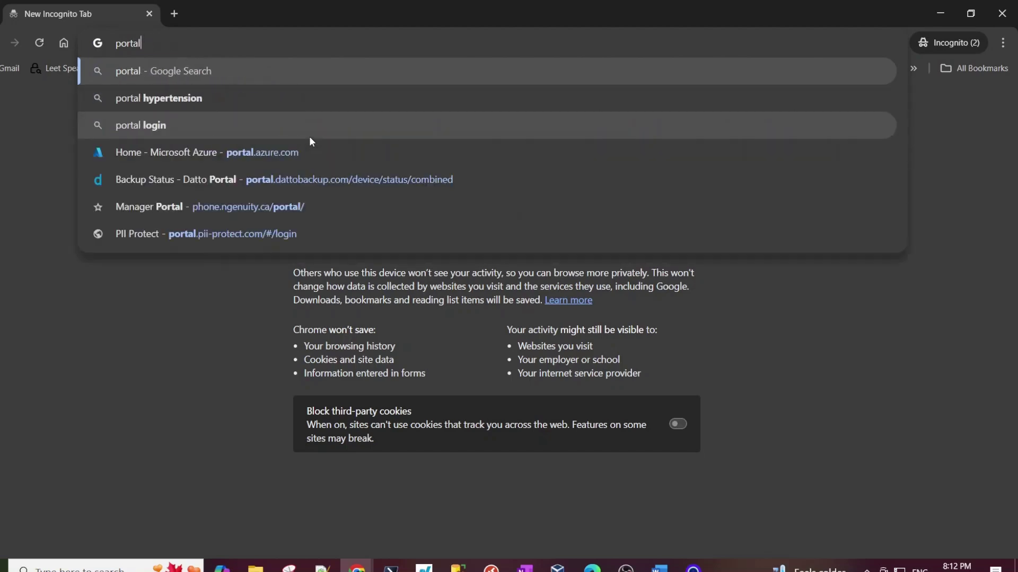
type("microsoft.c")
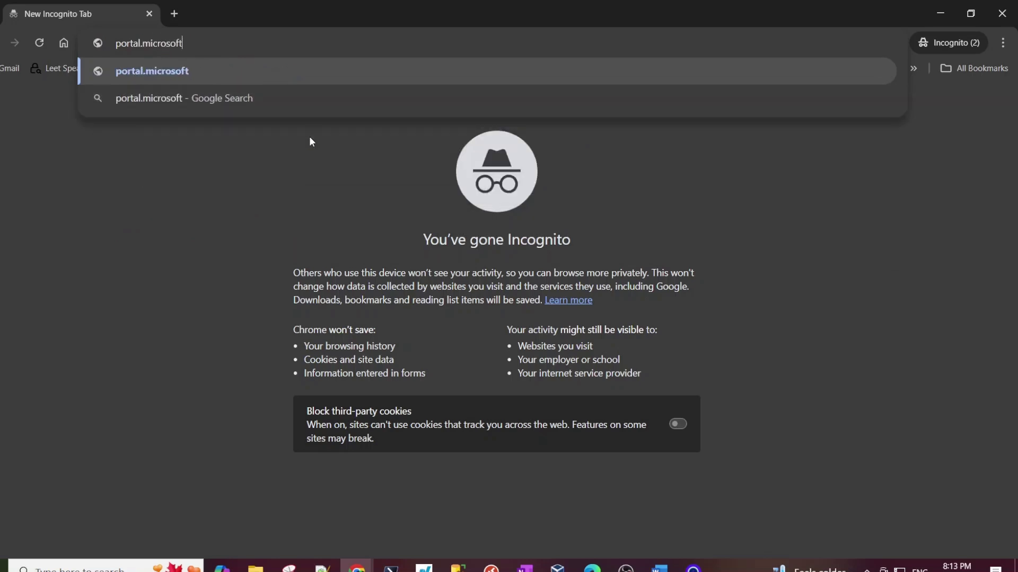
type("om")
key("Return")
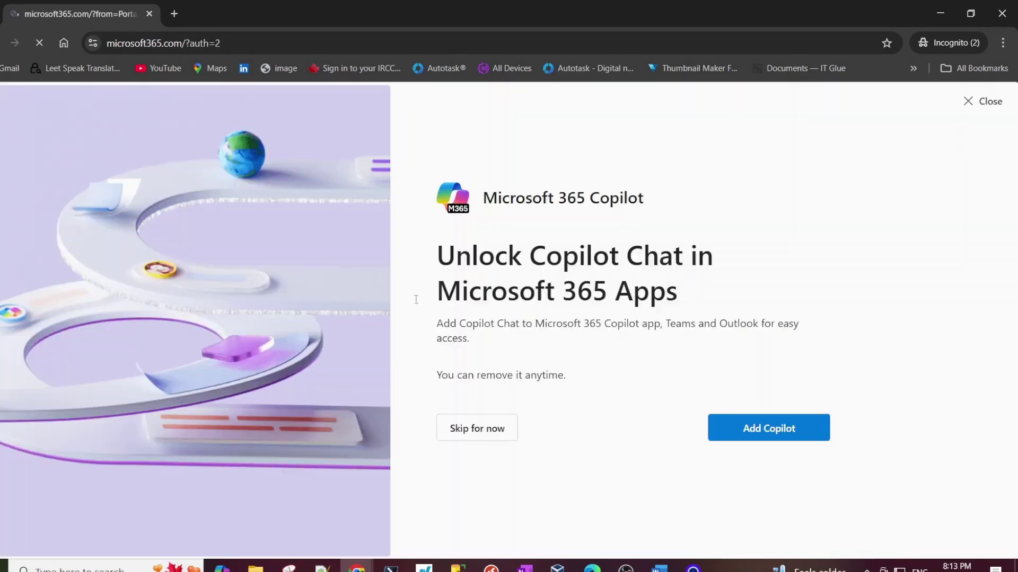
- Dismiss the Copilot prompts, open the admin center, and expand its navigation with Show all
left_click(967, 102)
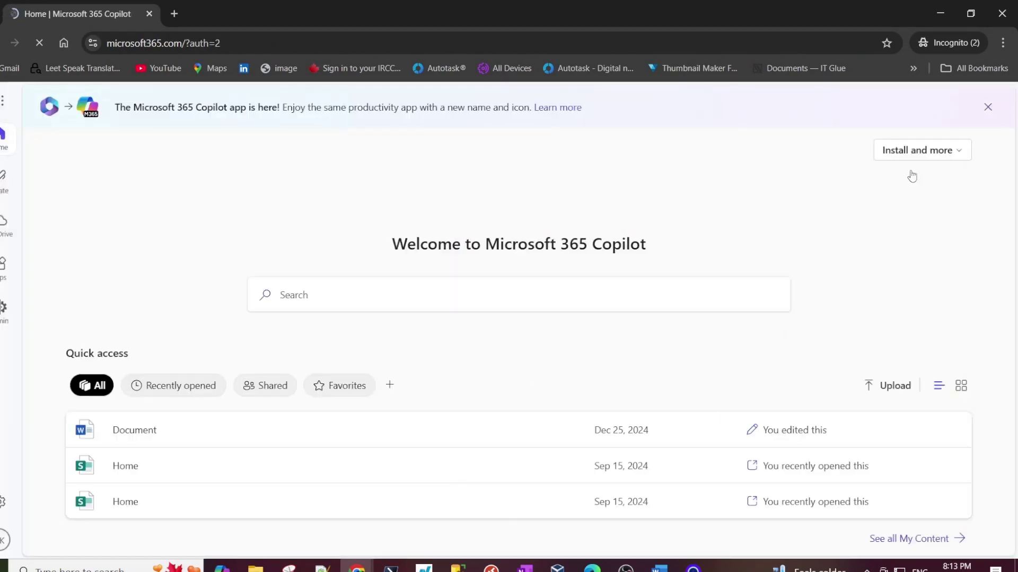
left_click(987, 106)
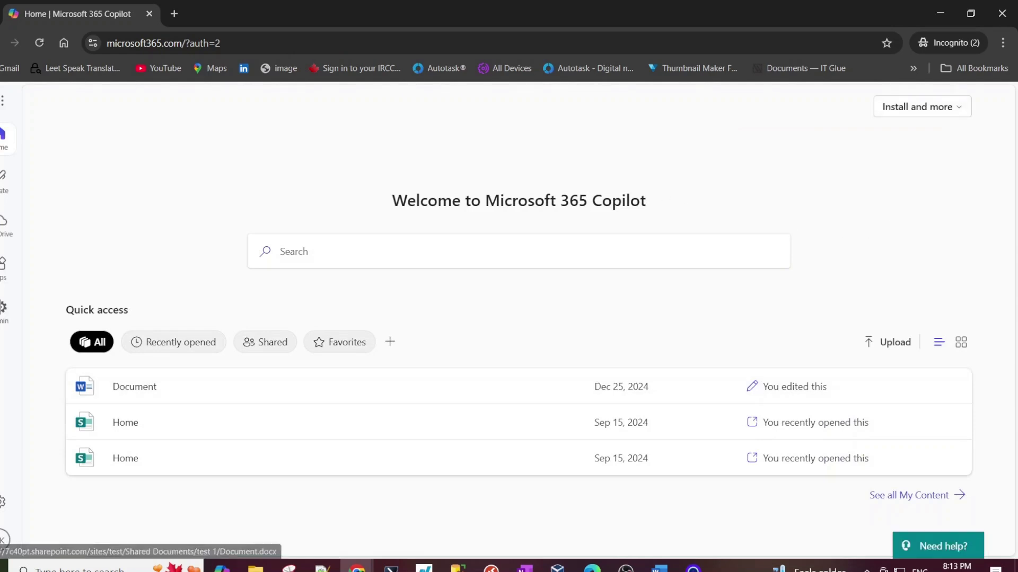
left_click(6, 539)
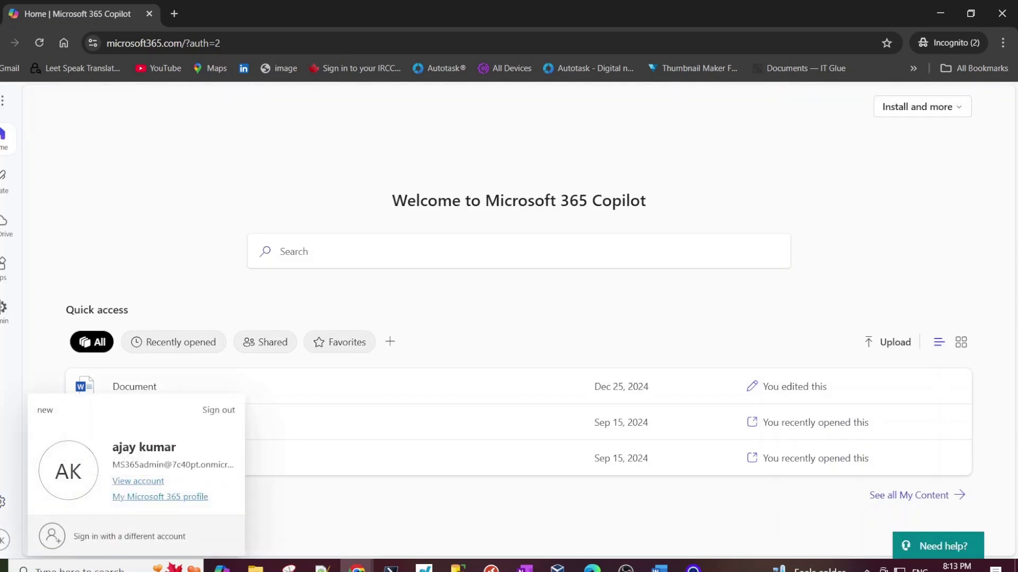
left_click(3, 310)
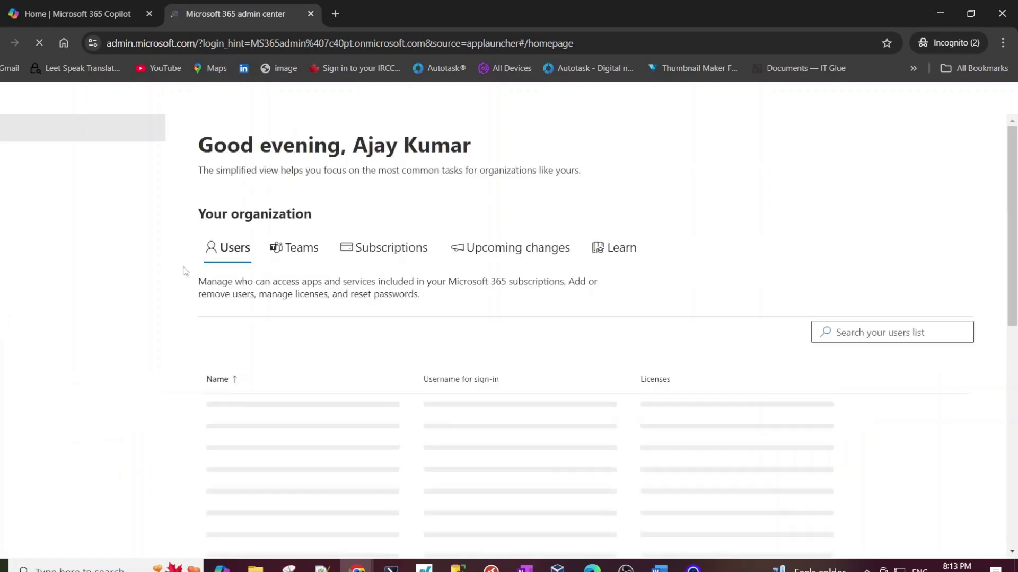
left_click(18, 408)
scroll(37, 394, "down", 2)
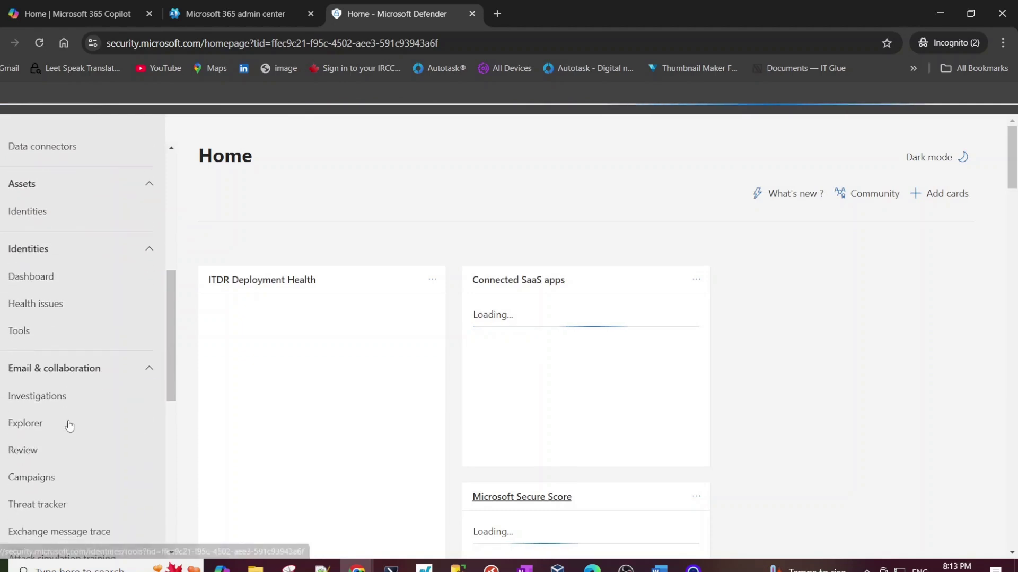
scroll(68, 418, "down", 4)
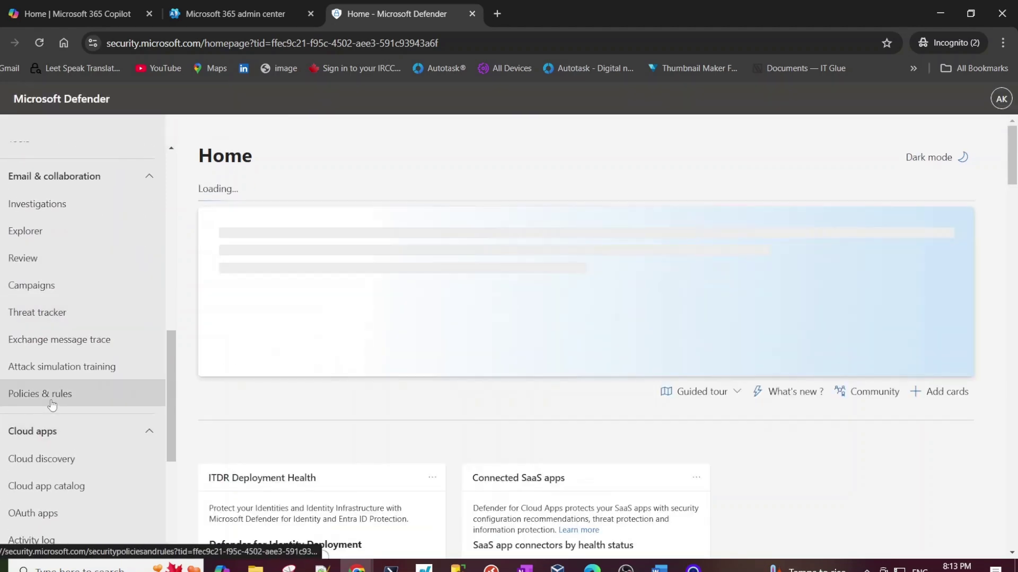
- Navigate to Policies & rules > Threat policies > Email authentication settings > DKIM
left_click(52, 406)
left_click(271, 275)
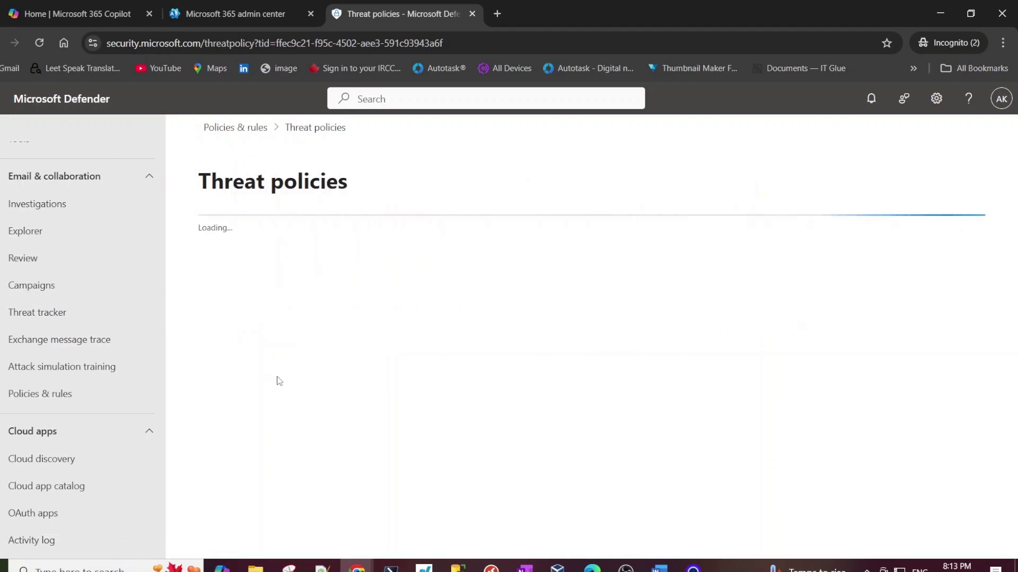
scroll(289, 352, "down", 2)
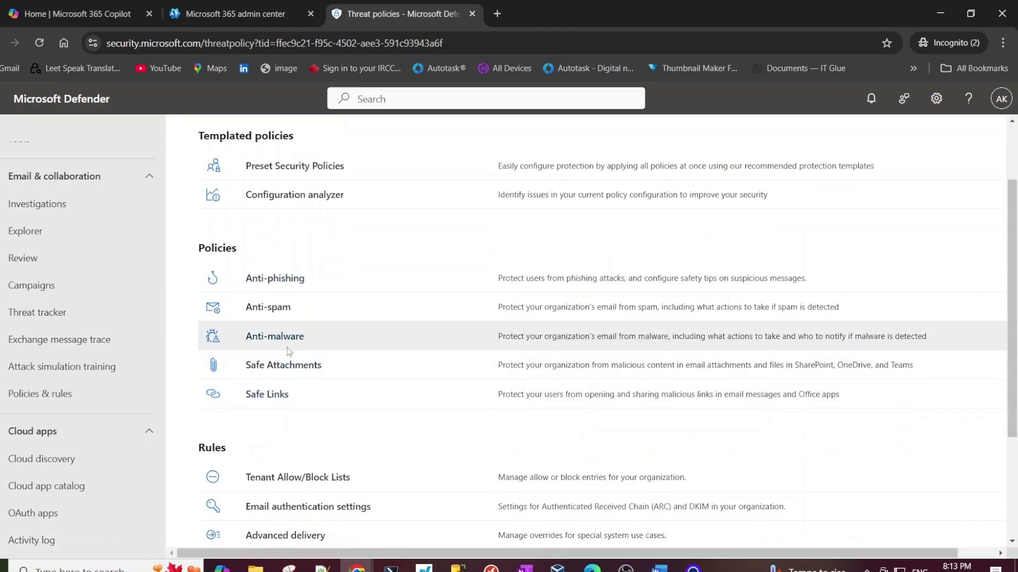
scroll(289, 352, "down", 2)
left_click(289, 419)
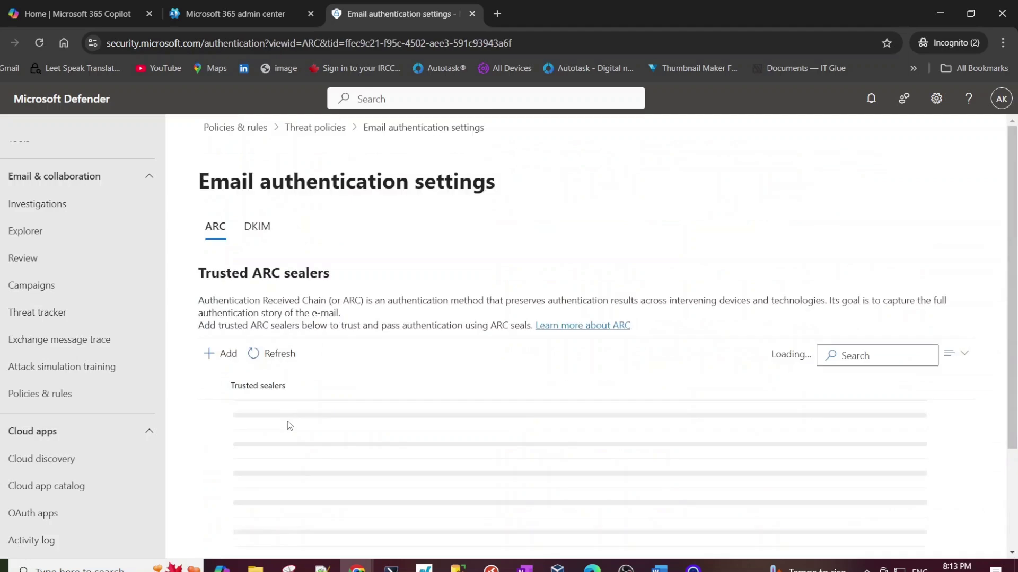
left_click(255, 237)
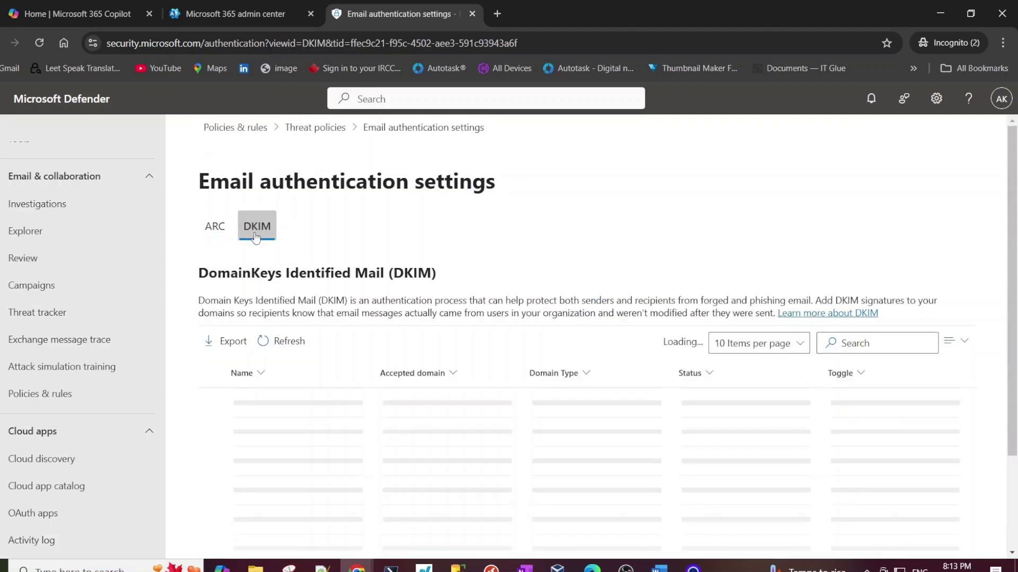
scroll(393, 355, "down", 3)
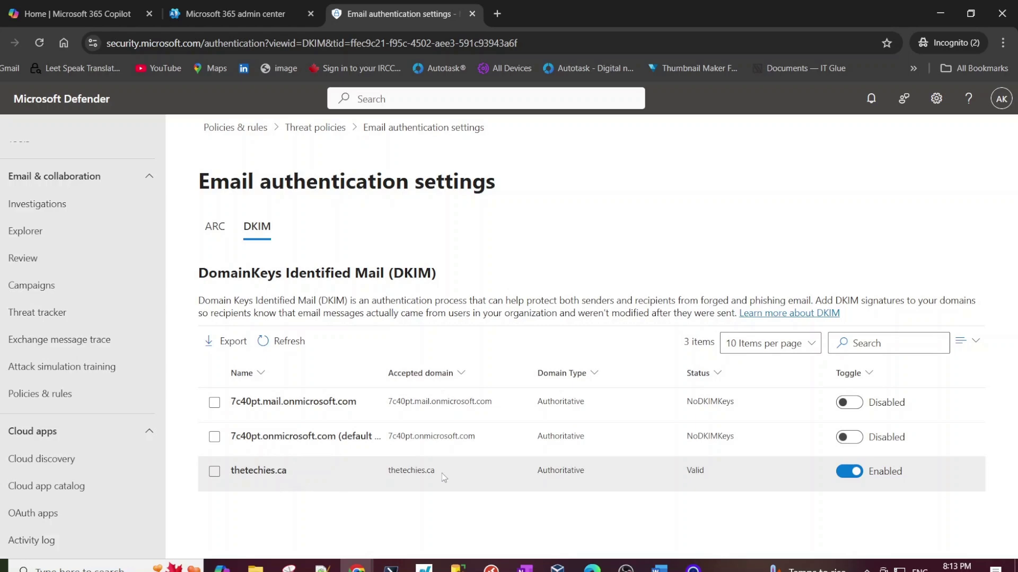
- Open thetechies.ca's DKIM details and select the selector1._domainkey host name
left_click(700, 472)
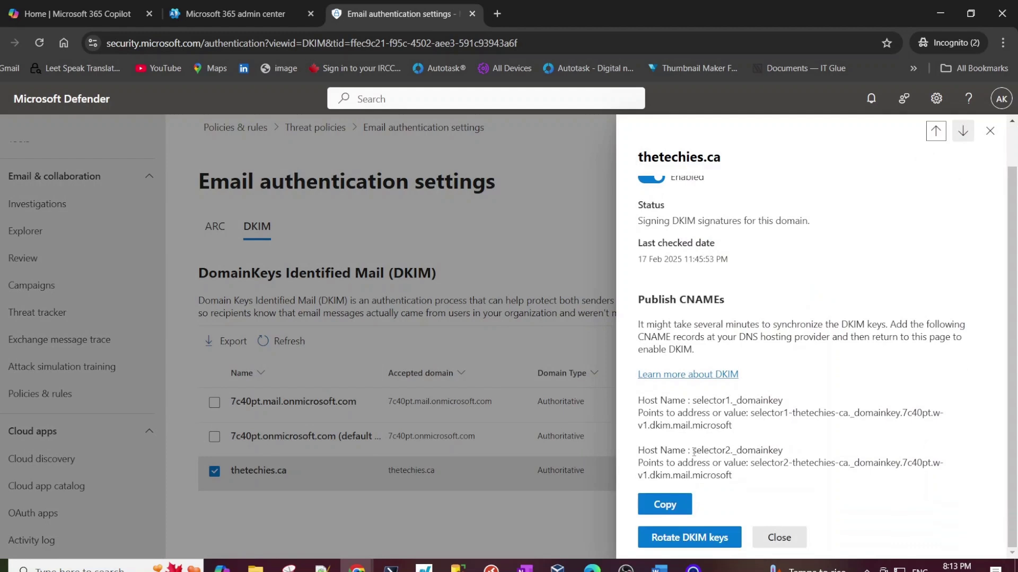
double_click(694, 451)
left_click(695, 401)
left_click_drag(694, 401, 784, 407)
key("ctrl+c")
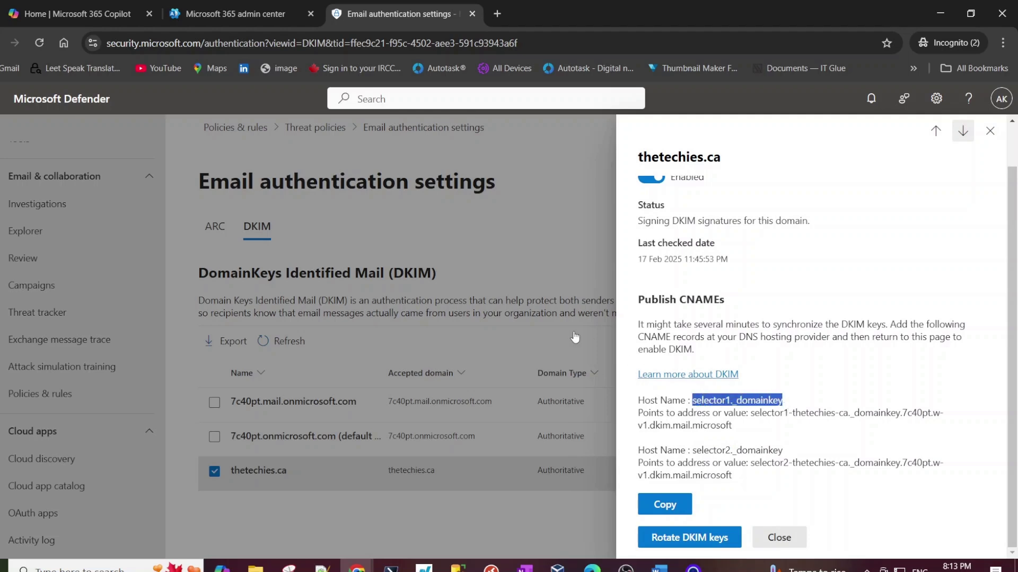
left_click(941, 13)
- Enter the DKIM query as 'thetechies.ca:selector1' by pasting the selector and adding the domain prefix
left_click(68, 215)
key("ctrl+v")
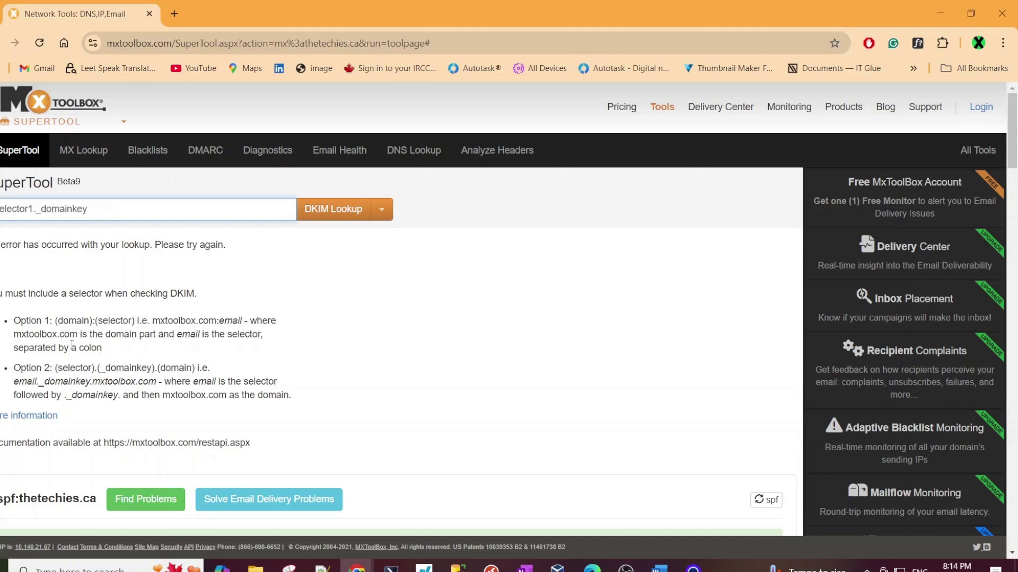
left_click_drag(60, 323, 131, 325)
left_click(80, 209)
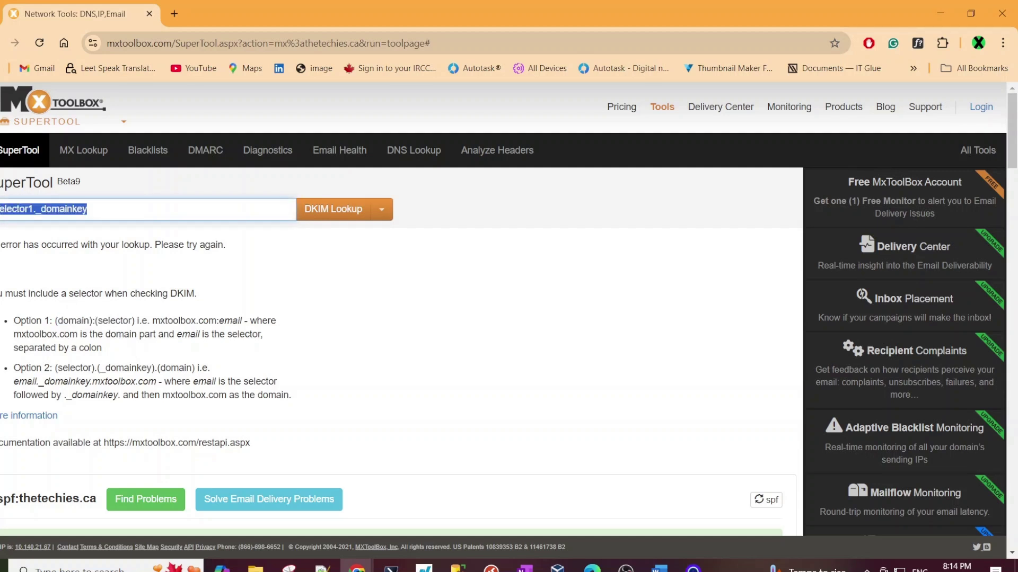
left_click(80, 209)
key("Home")
type("the")
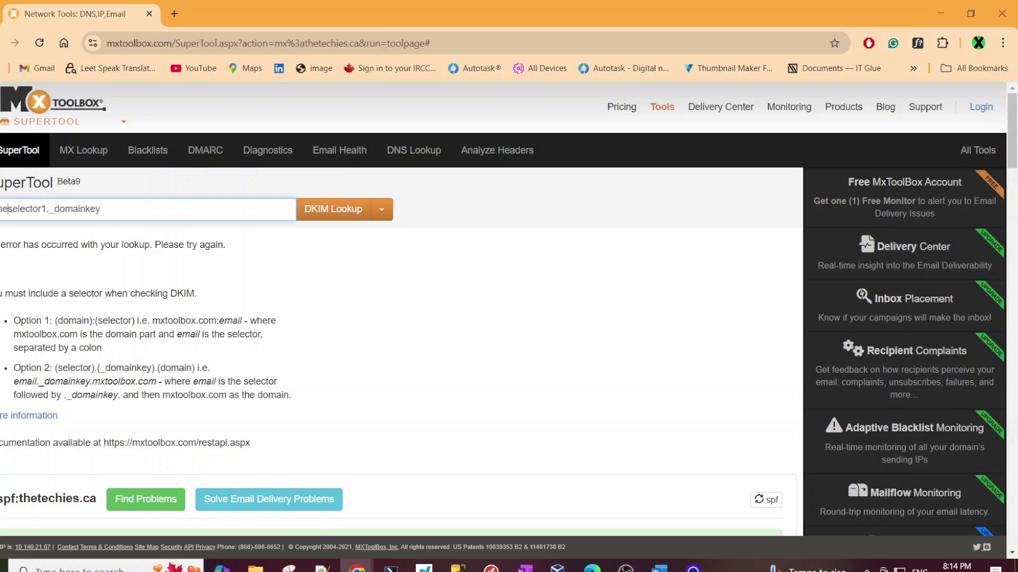
type("techies.ca")
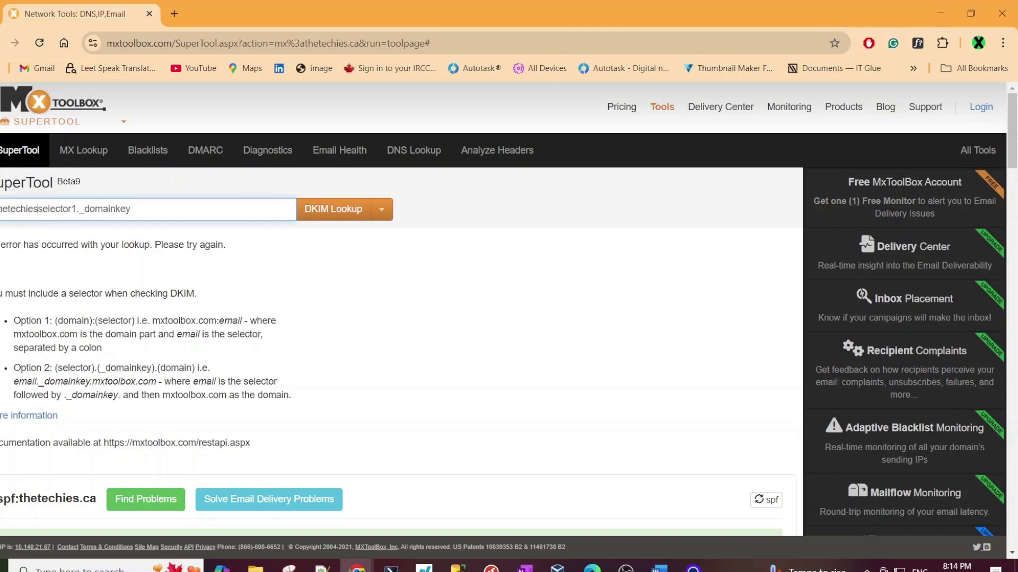
type(":")
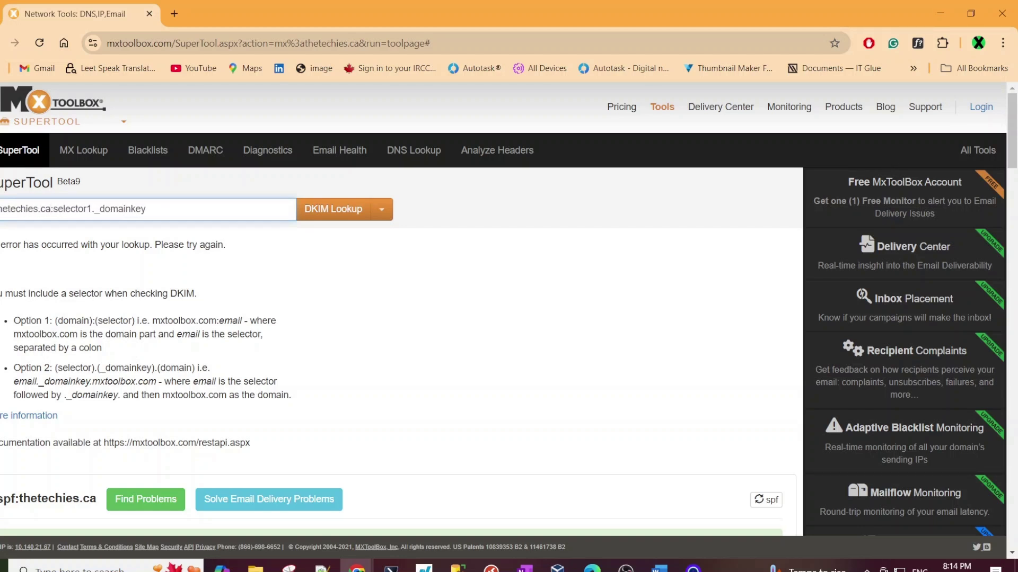
double_click(177, 211)
left_click(178, 211)
key("BackSpace")
key("BackSpace")
key("BackSpace")
key("BackSpace")
key("BackSpace")
key("BackSpace")
key("BackSpace")
key("BackSpace")
key("BackSpace")
key("BackSpace")
- Run the DKIM lookup and review the valid 2048-bit RSA record for thetechies.ca:selector1
left_click(318, 211)
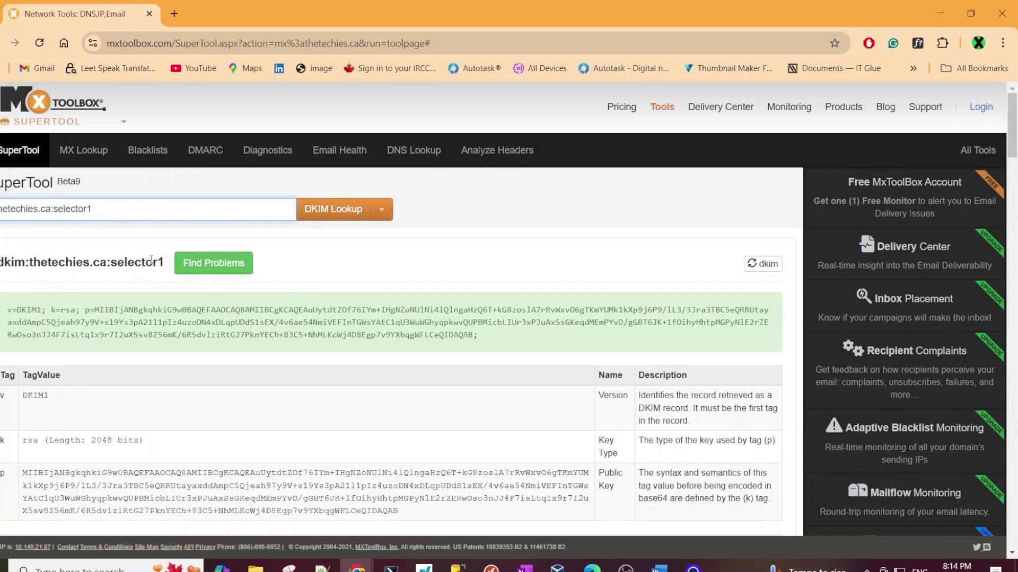
scroll(12, 238, "down", 1)
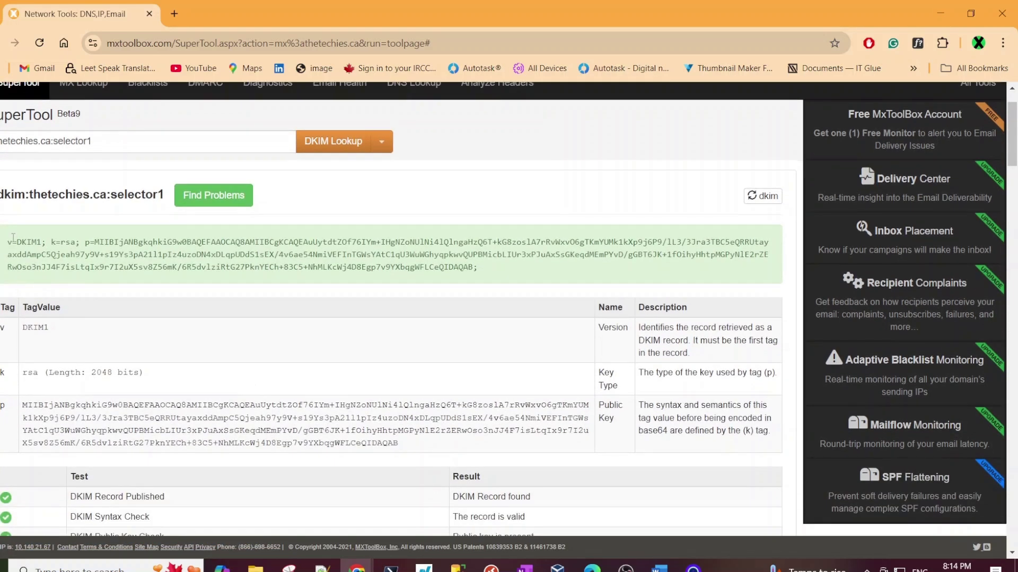
left_click_drag(12, 238, 478, 280)
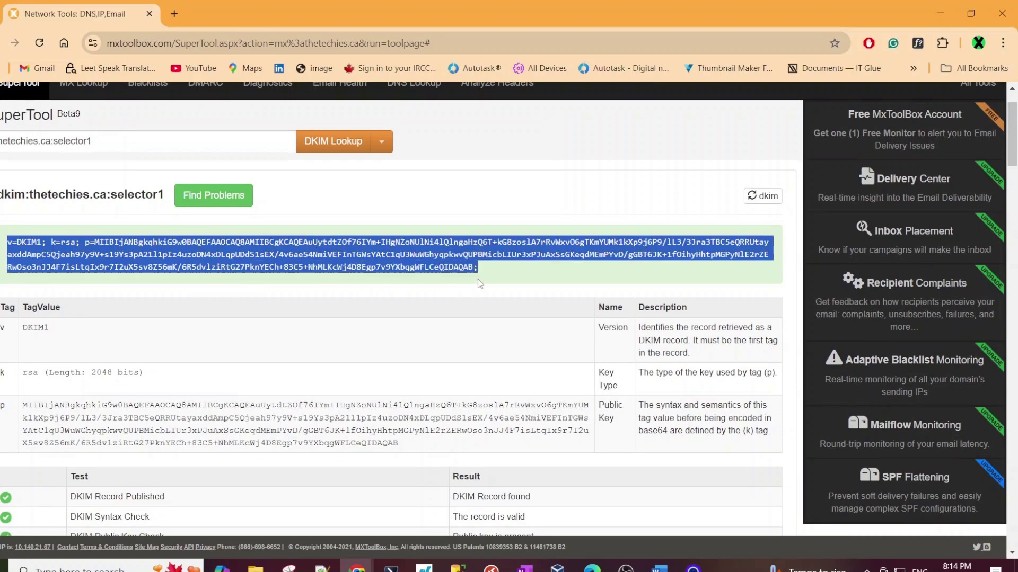
left_click(510, 299)
scroll(509, 300, "up", 1)
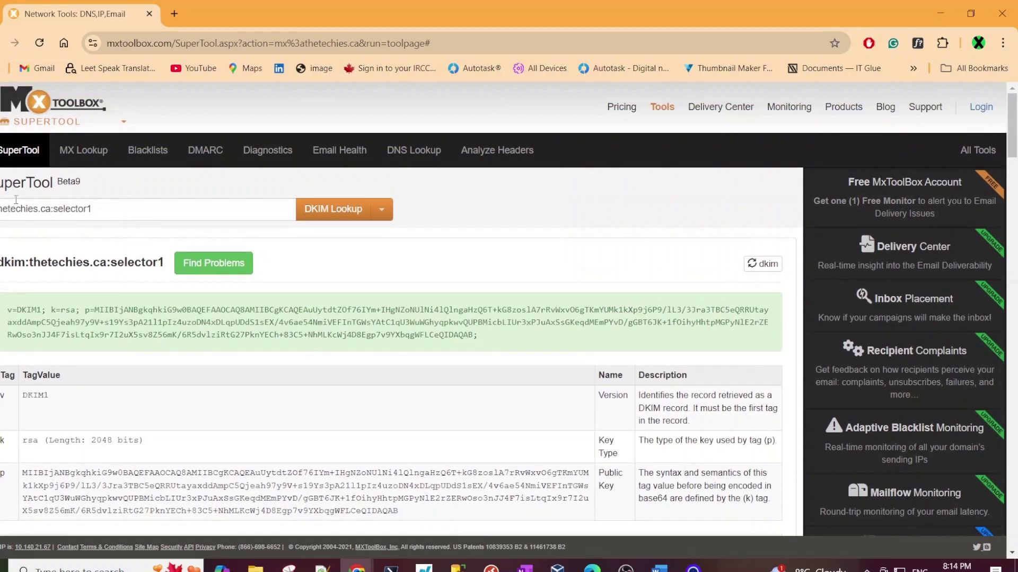
triple_click(38, 208)
left_click(327, 318)
scroll(332, 355, "down", 2)
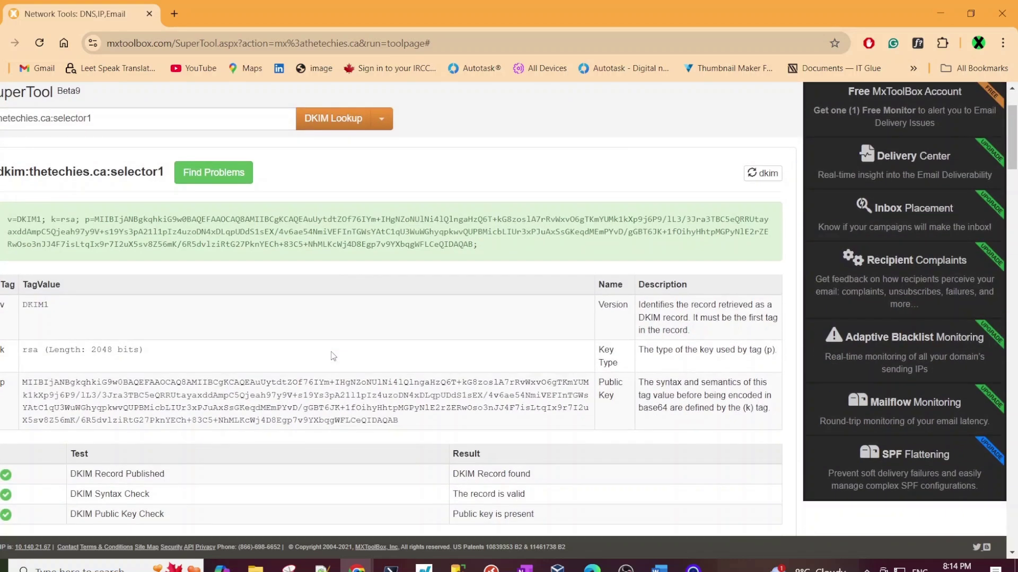
scroll(334, 356, "up", 2)
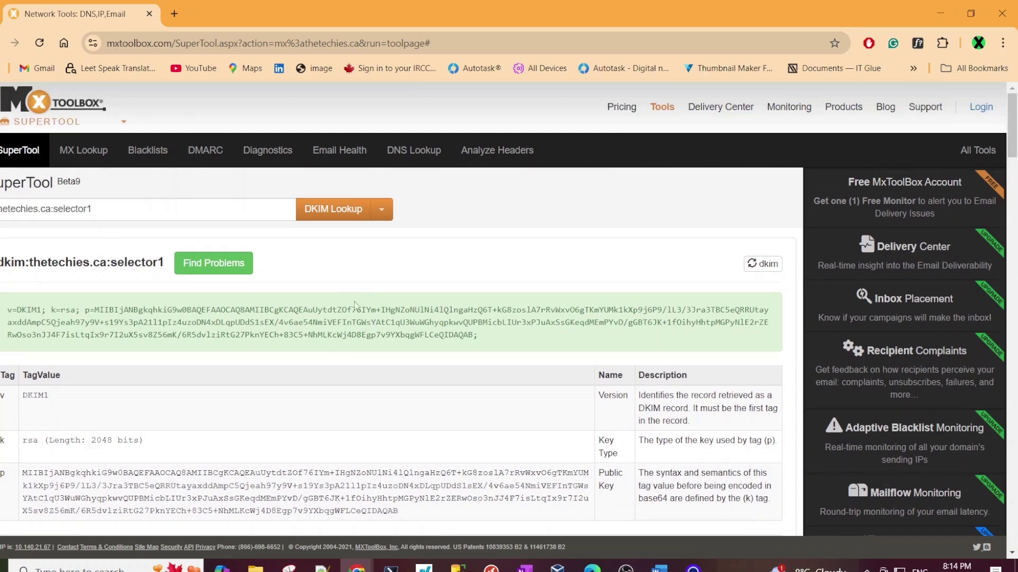
- Run a DMARC lookup on the selector1 query twice, both returning 'too many arguments' errors
left_click(382, 210)
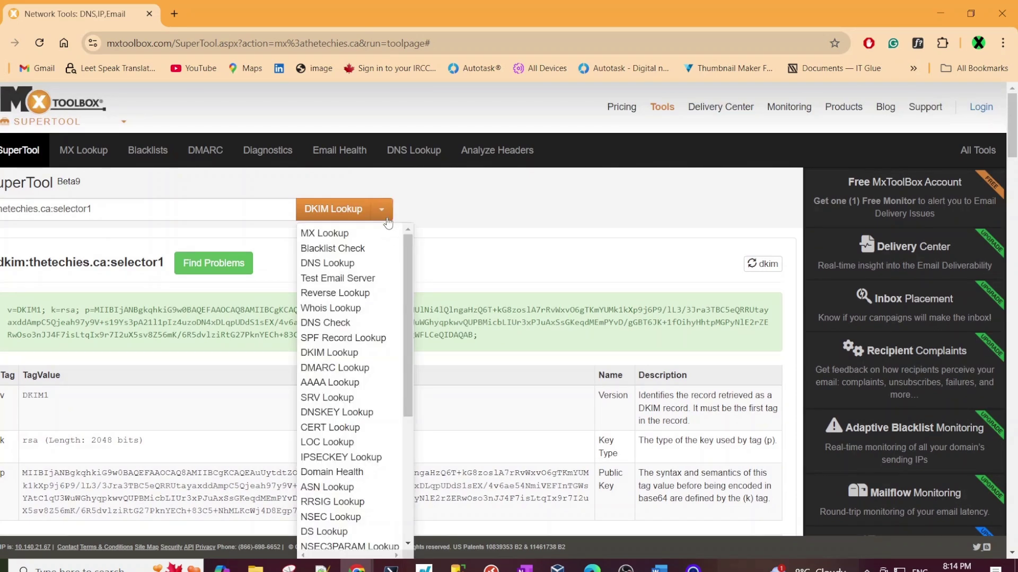
left_click(330, 368)
left_click(329, 211)
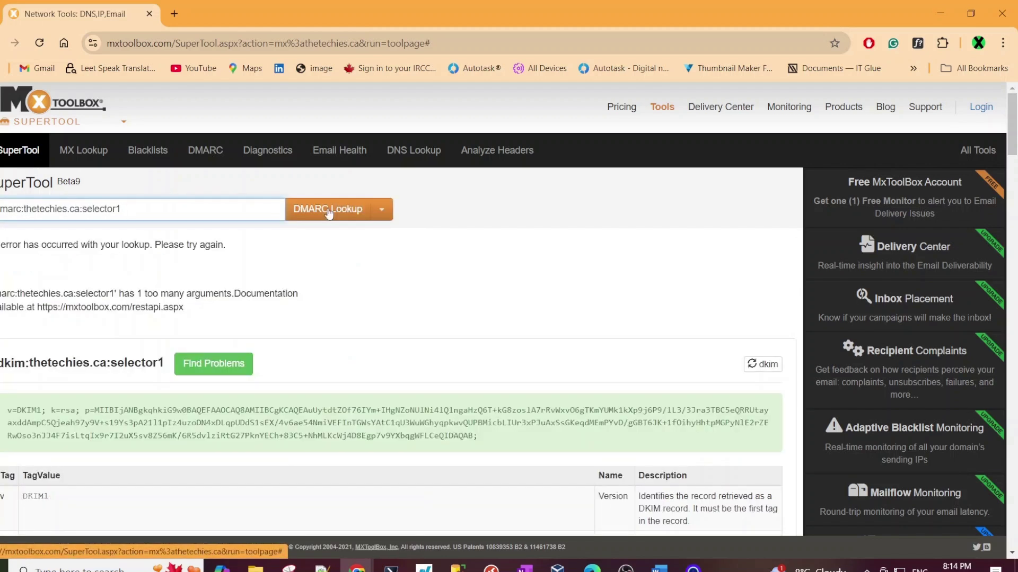
left_click(382, 211)
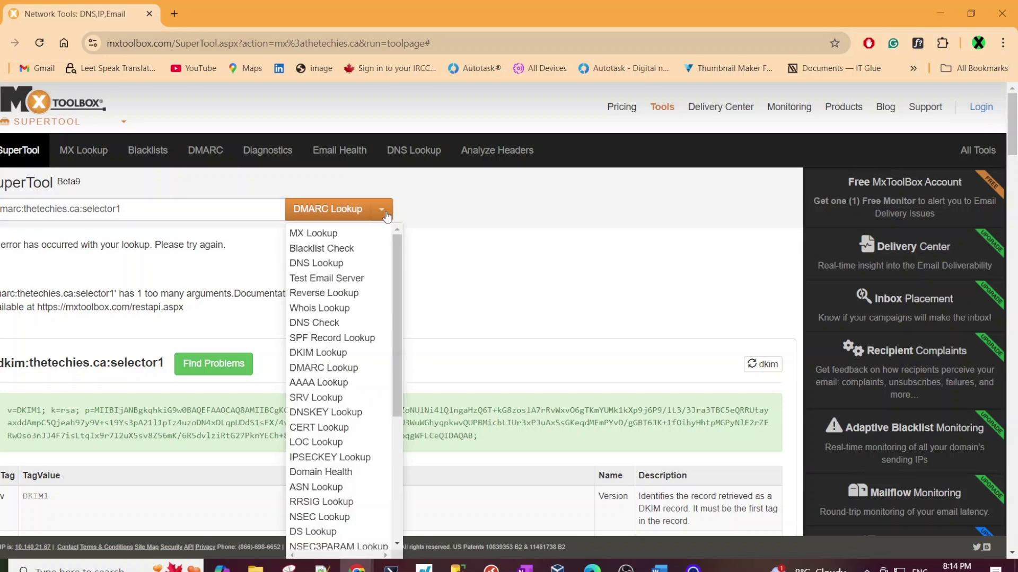
scroll(322, 409, "down", 2)
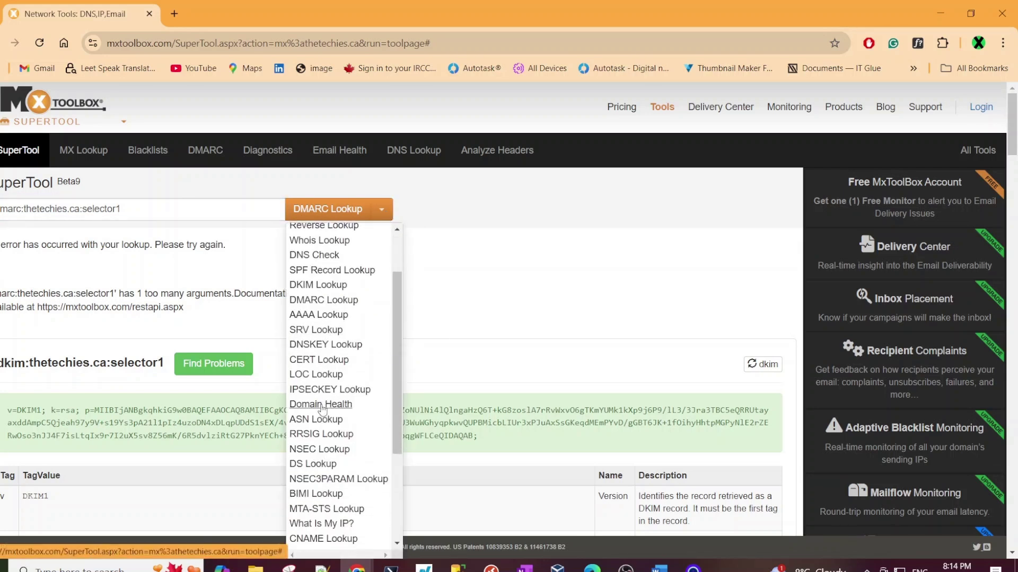
scroll(334, 426, "down", 2)
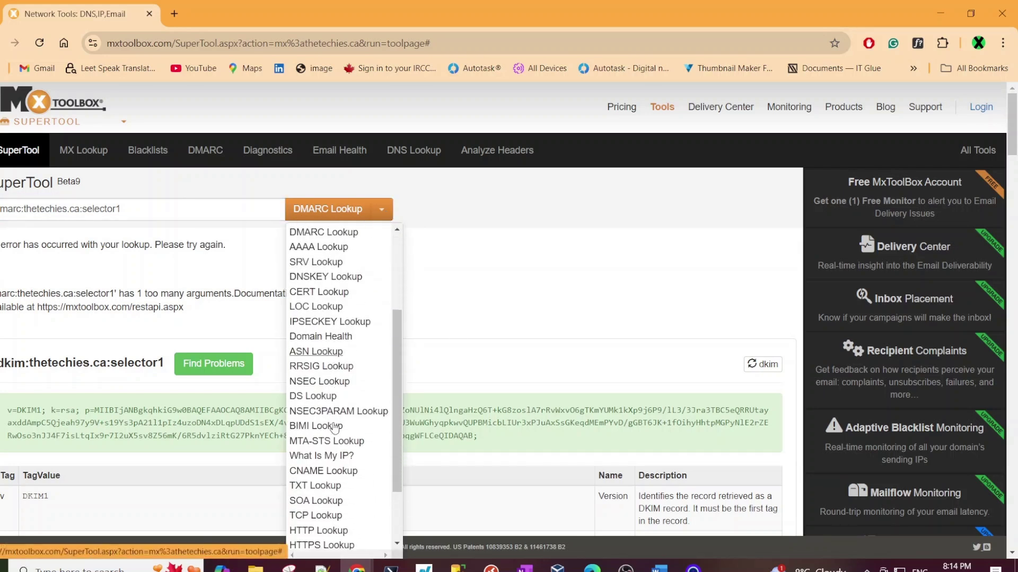
left_click(321, 337)
left_click(324, 218)
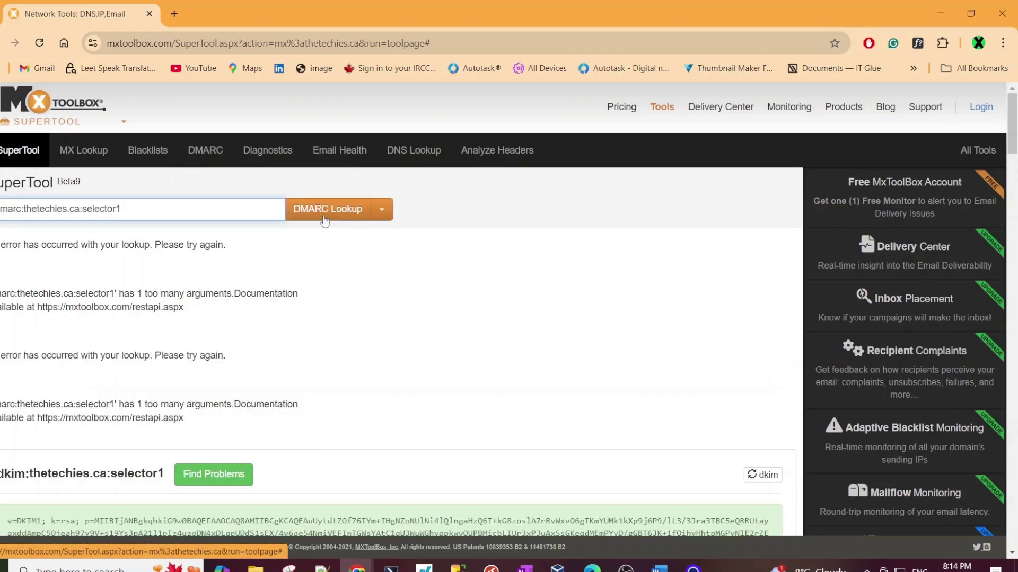
- Scroll through the lookup type list to reach TXT Lookup
left_click(382, 210)
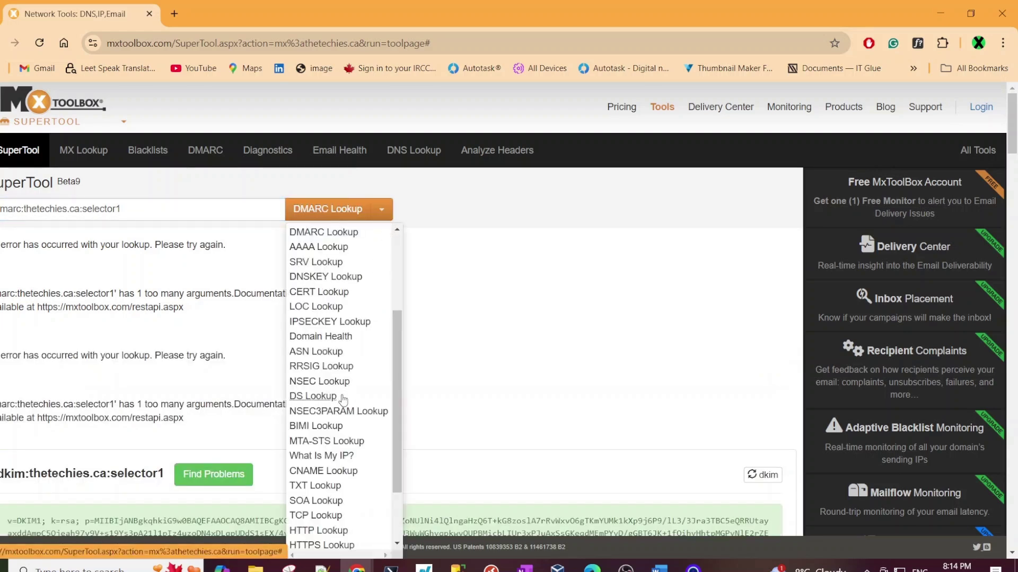
scroll(339, 447, "down", 2)
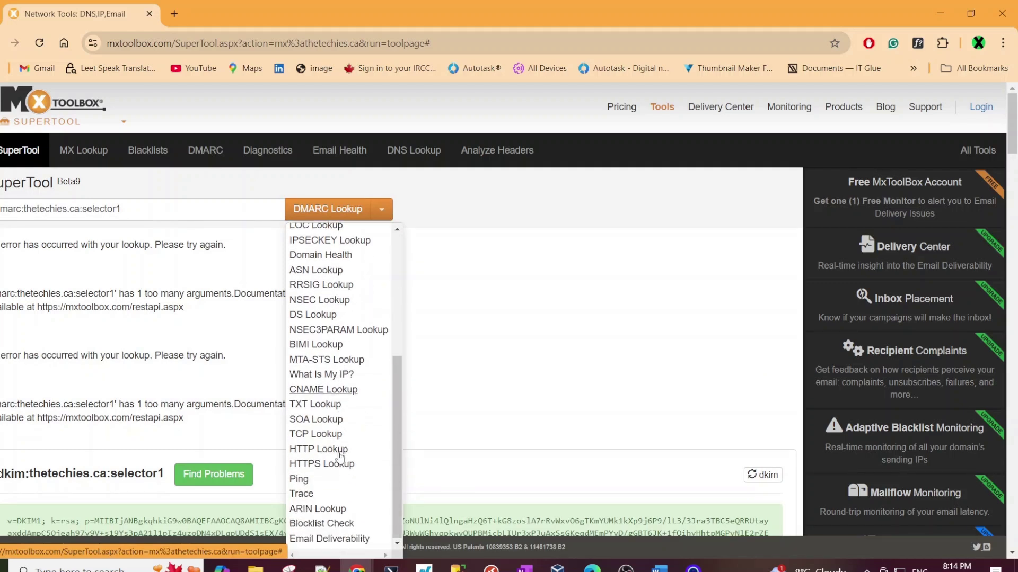
scroll(326, 371, "up", 4)
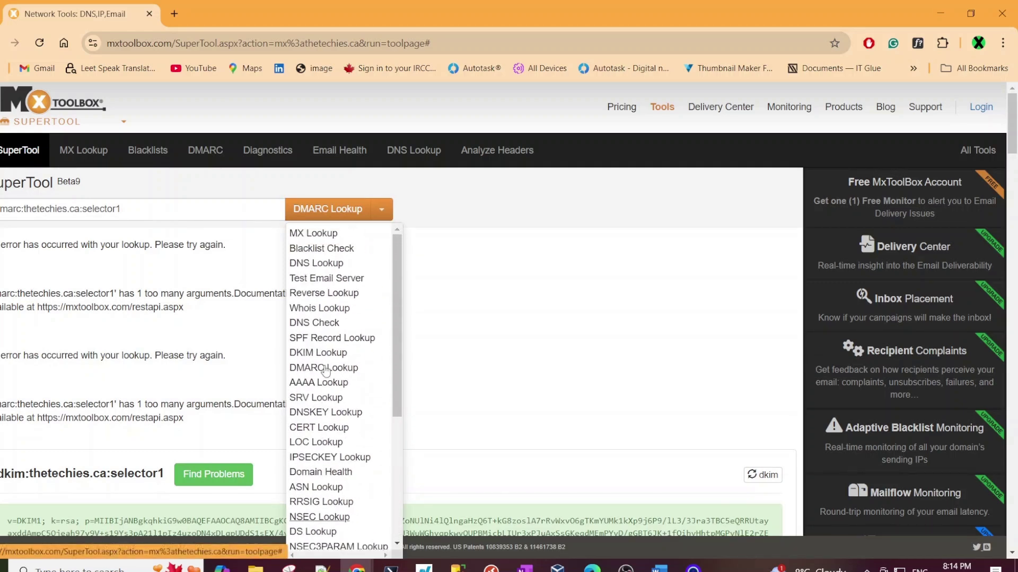
scroll(339, 413, "down", 4)
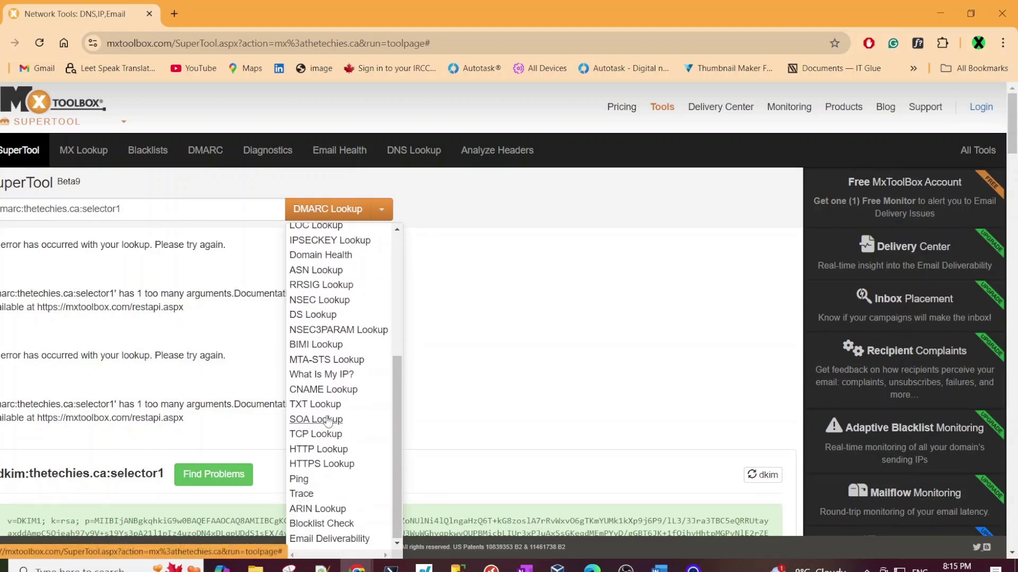
- Run a TXT lookup for 'thetechies.ca'
left_click(321, 405)
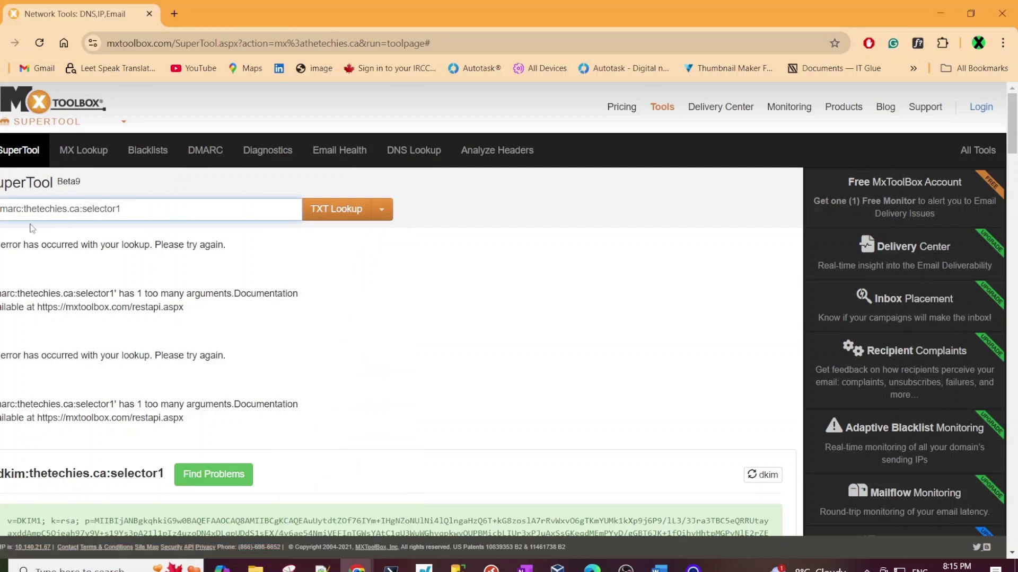
left_click_drag(141, 209, 83, 212)
key("ctrl+a")
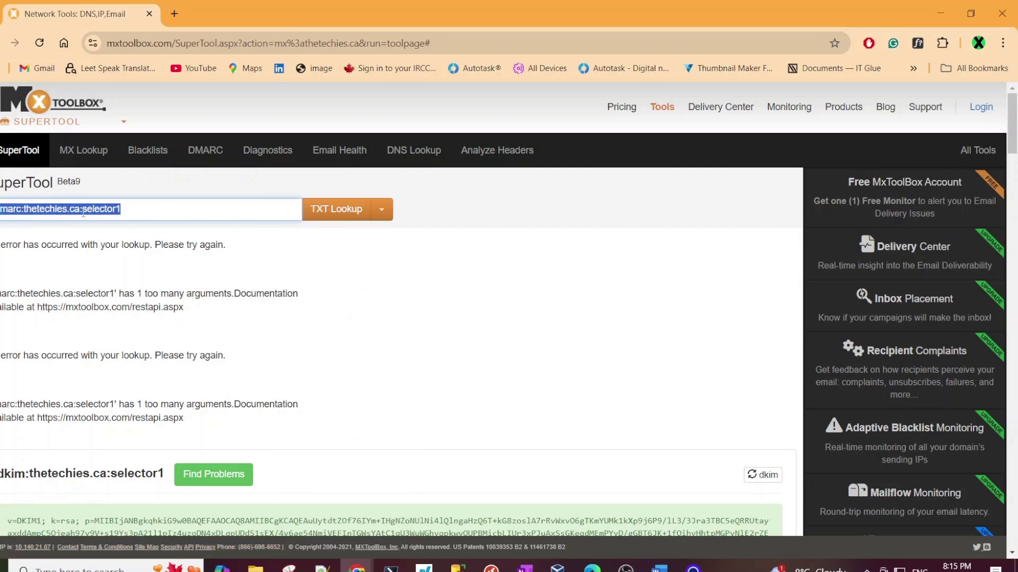
key("BackSpace")
type("the")
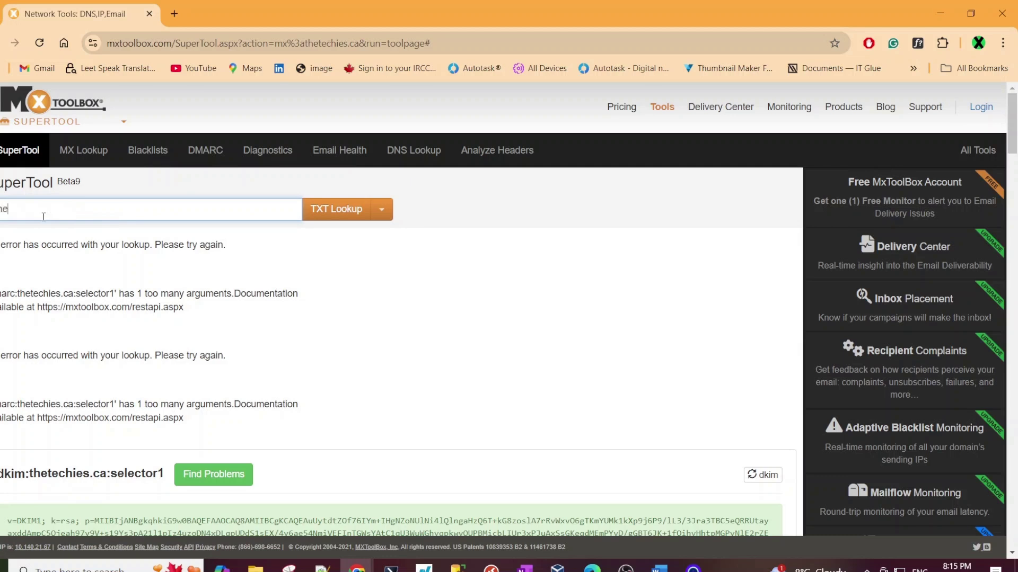
type("techies.ca")
left_click(345, 212)
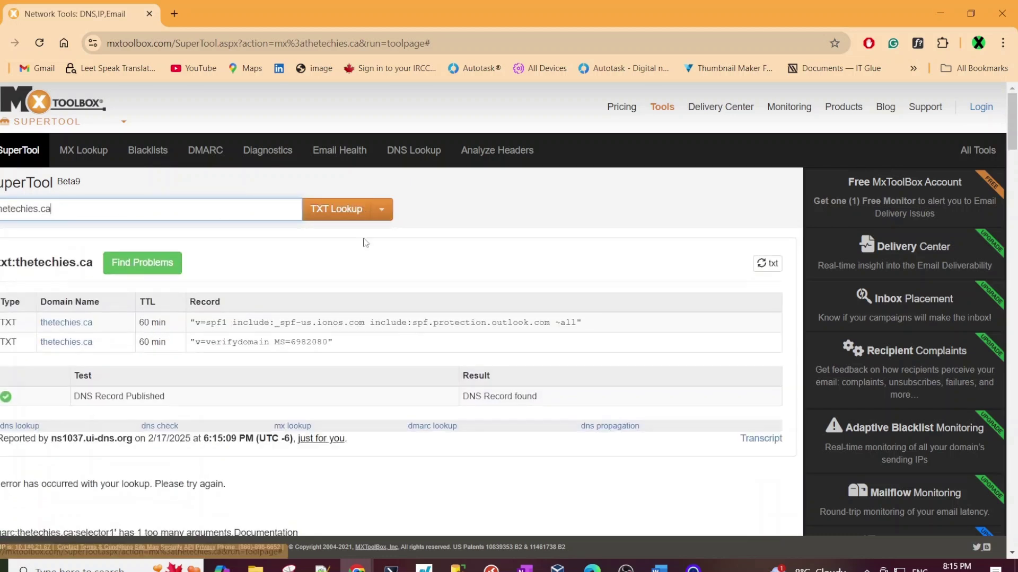
- Review the published SPF record in the TXT lookup results
left_click(209, 323)
left_click_drag(296, 322, 416, 323)
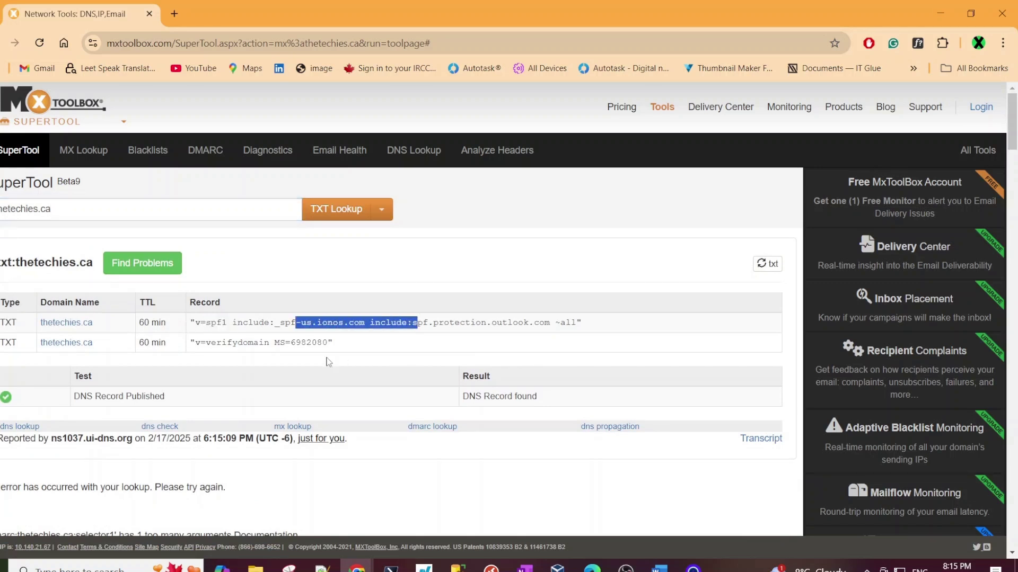
left_click(334, 356)
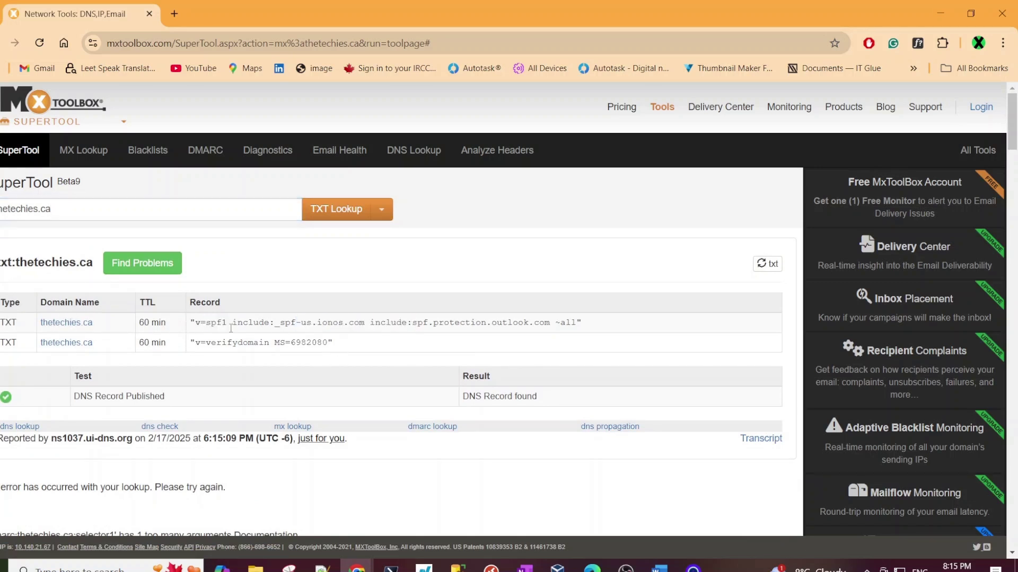
left_click_drag(196, 322, 583, 323)
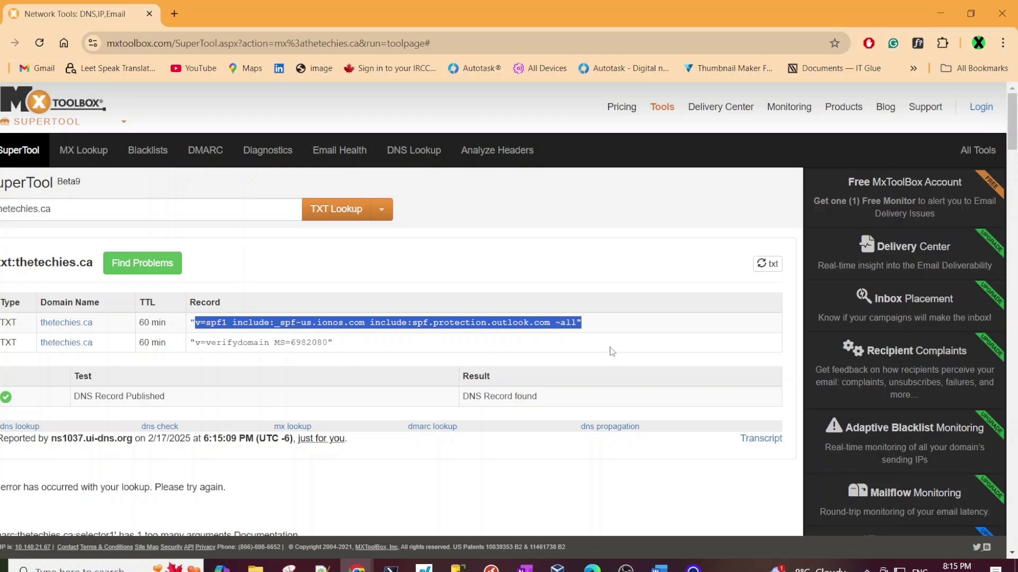
left_click(609, 341)
- Browse the lookup type list, close it, and select the domain in the lookup box
left_click(381, 209)
scroll(384, 429, "down", 1)
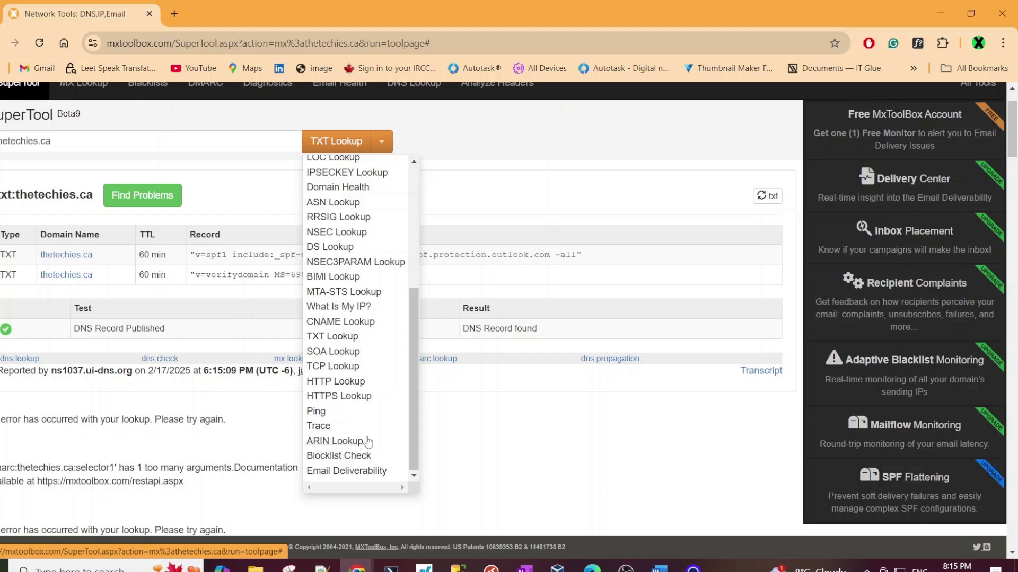
scroll(367, 442, "up", 3)
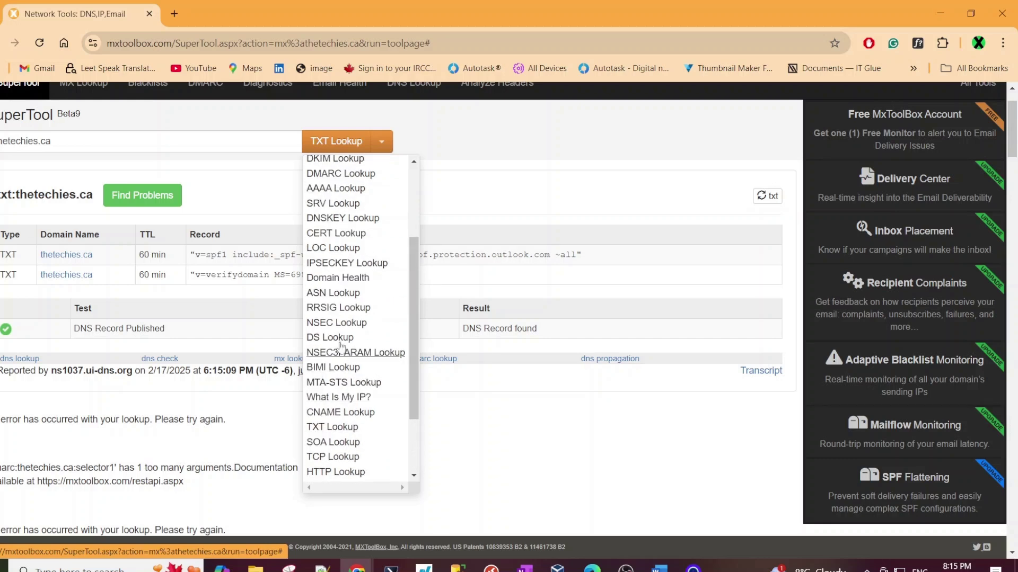
scroll(350, 318, "up", 5)
left_click(585, 177)
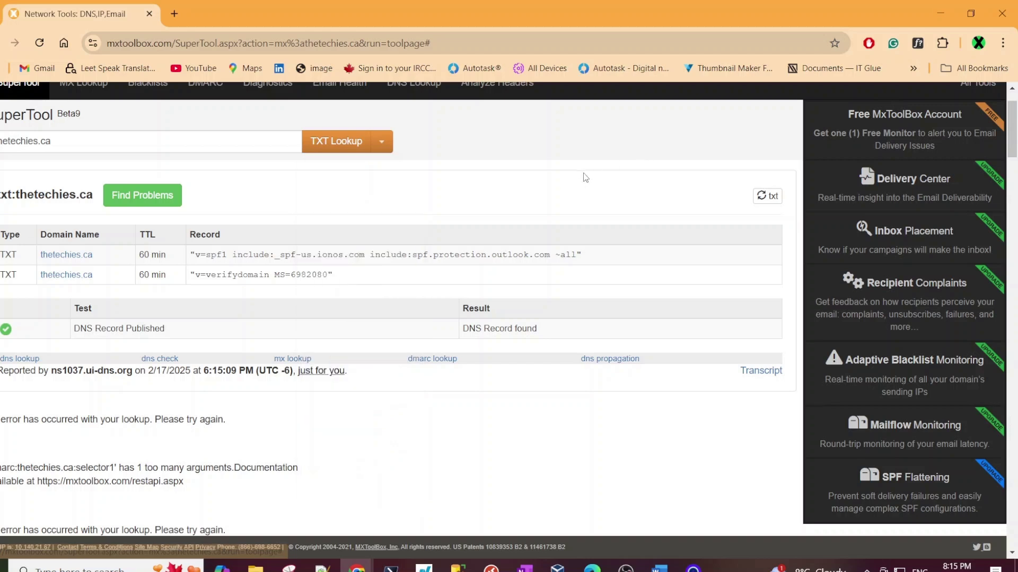
scroll(585, 178, "up", 2)
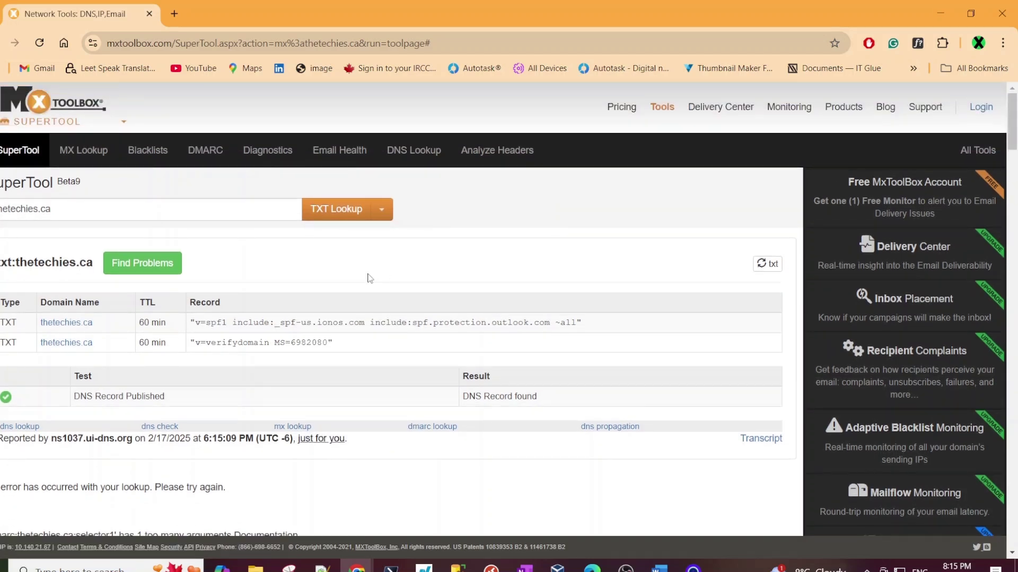
left_click_drag(204, 212, 169, 177)
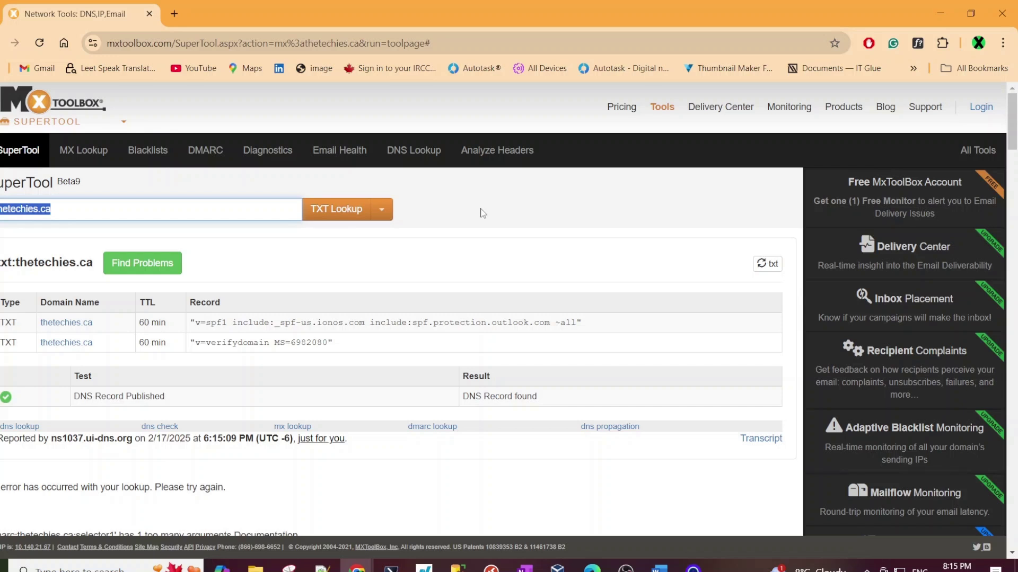
left_click(492, 151)
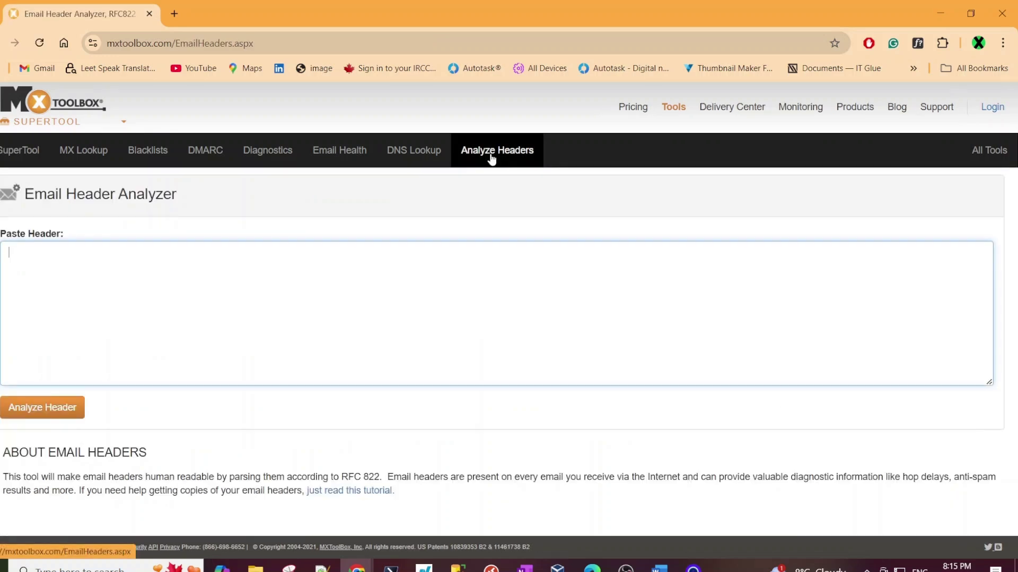